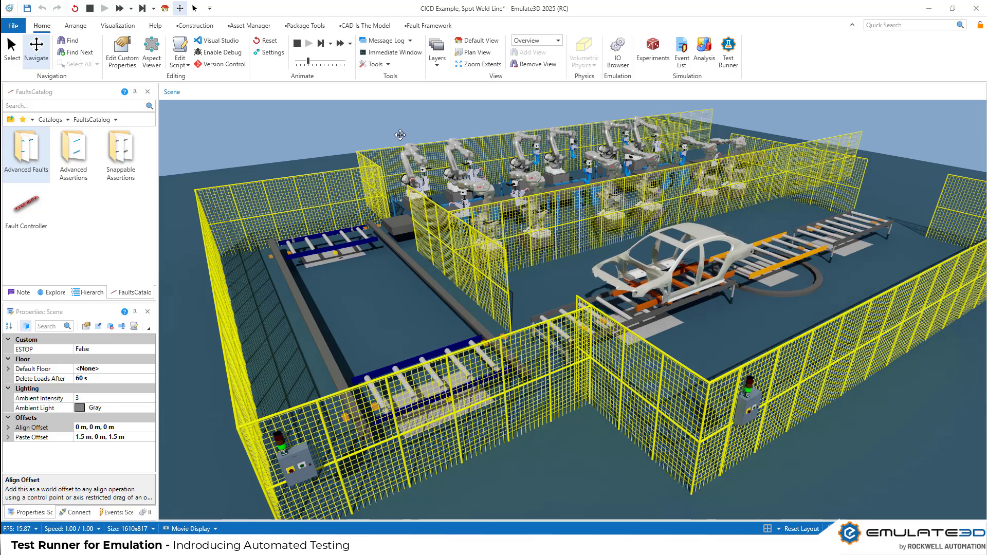
Cycle through the CrossChain, Pin Stops and RobotClose saved camera views
left_click(559, 41)
left_click(535, 49)
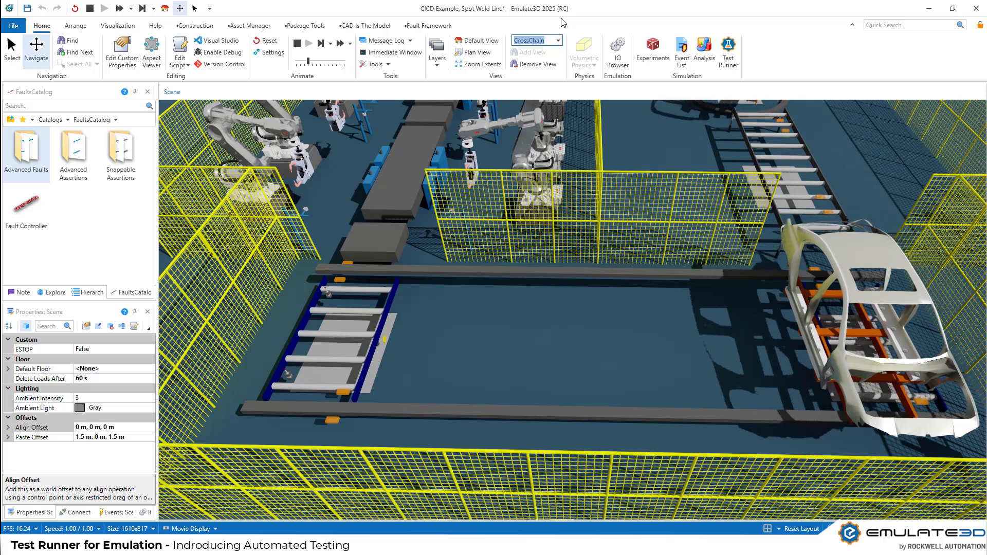
left_click(560, 41)
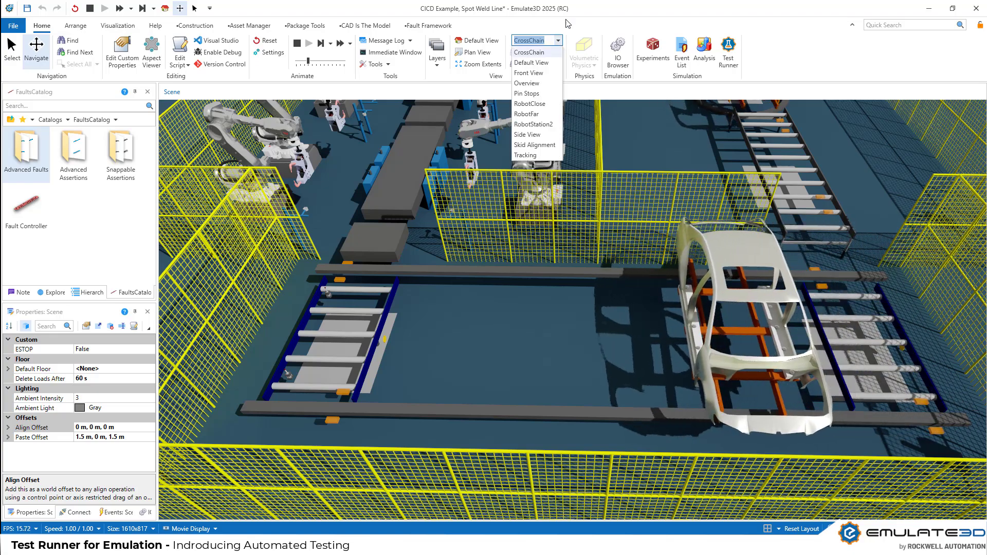
left_click(530, 82)
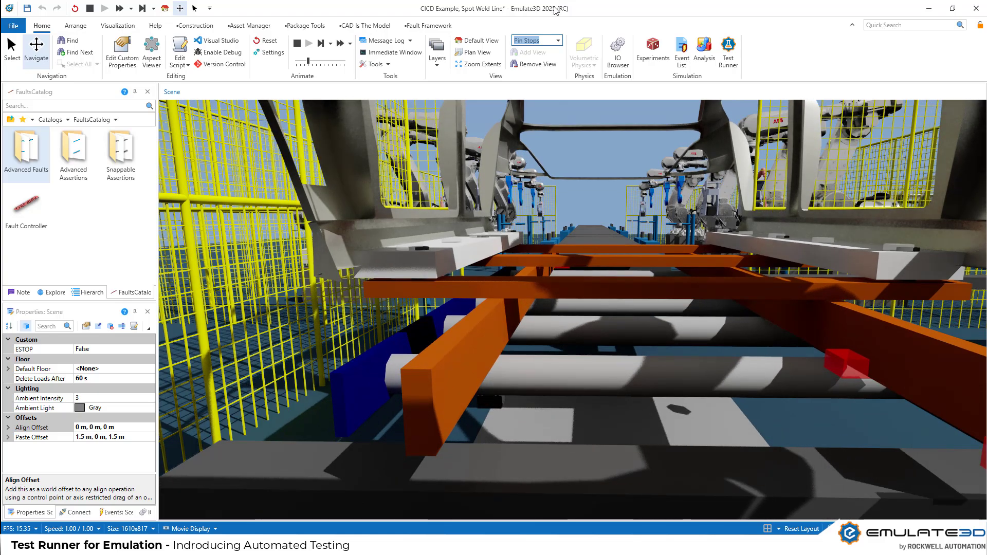
left_click(558, 40)
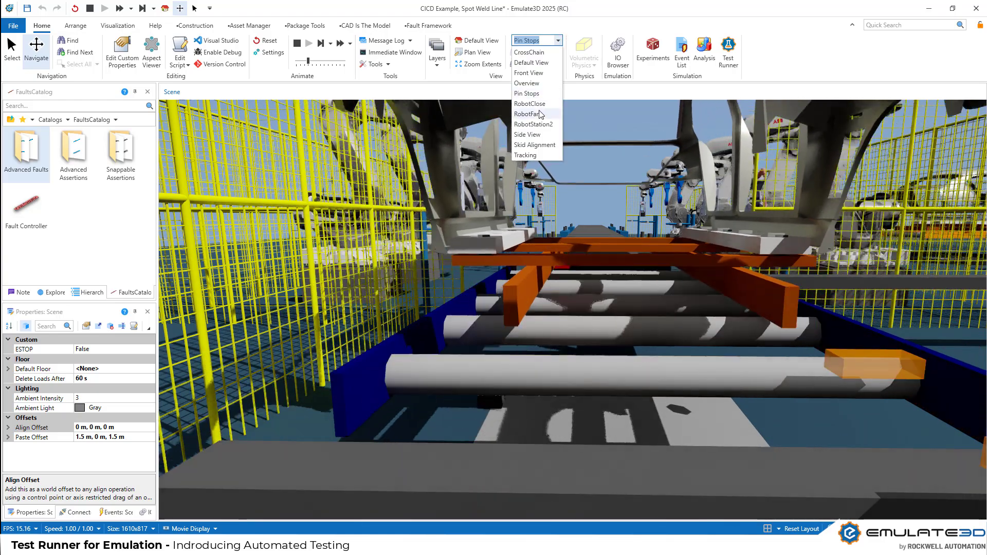
left_click(530, 85)
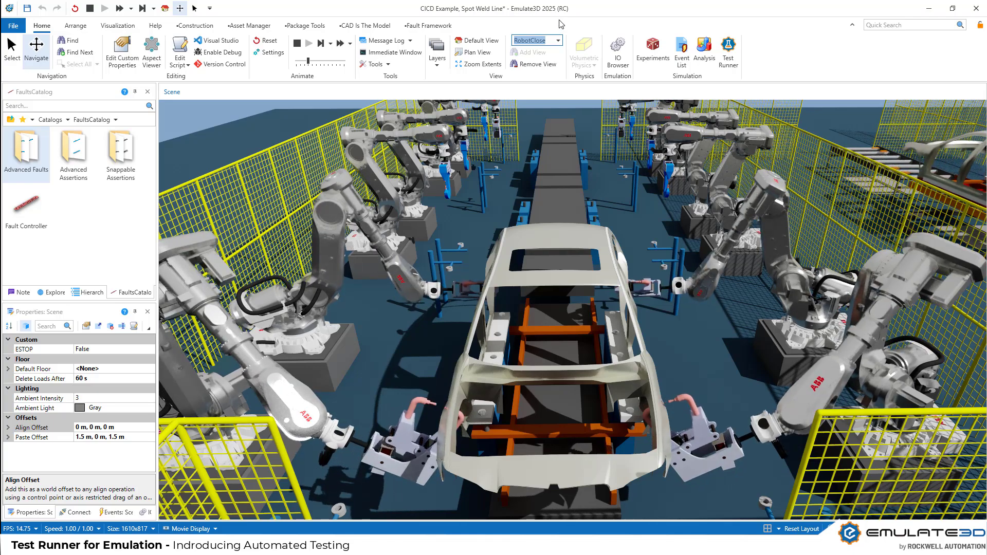
Switch the camera to RobotFar, then RobotStation2, then back to RobotFar
left_click(558, 40)
left_click(529, 123)
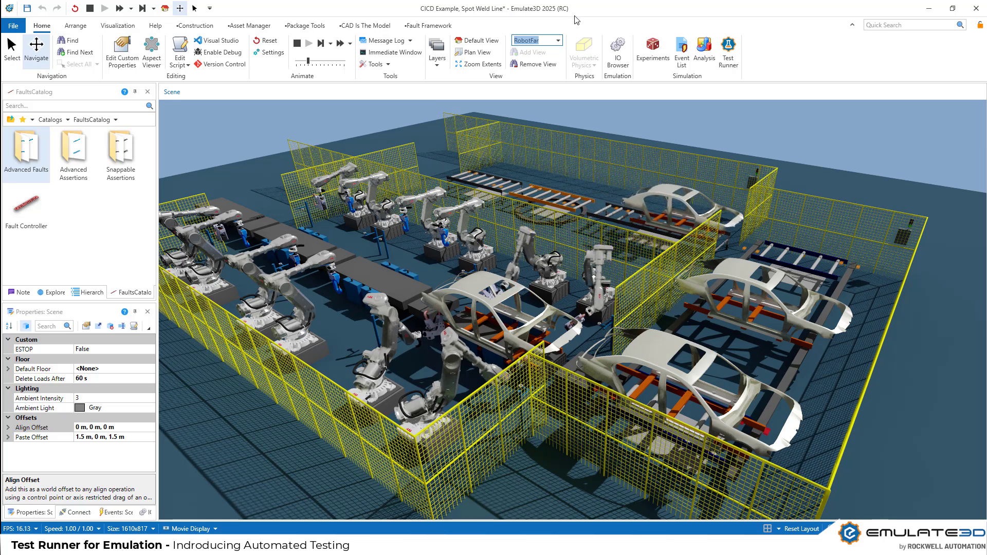
left_click(560, 41)
key("Down")
key("Return")
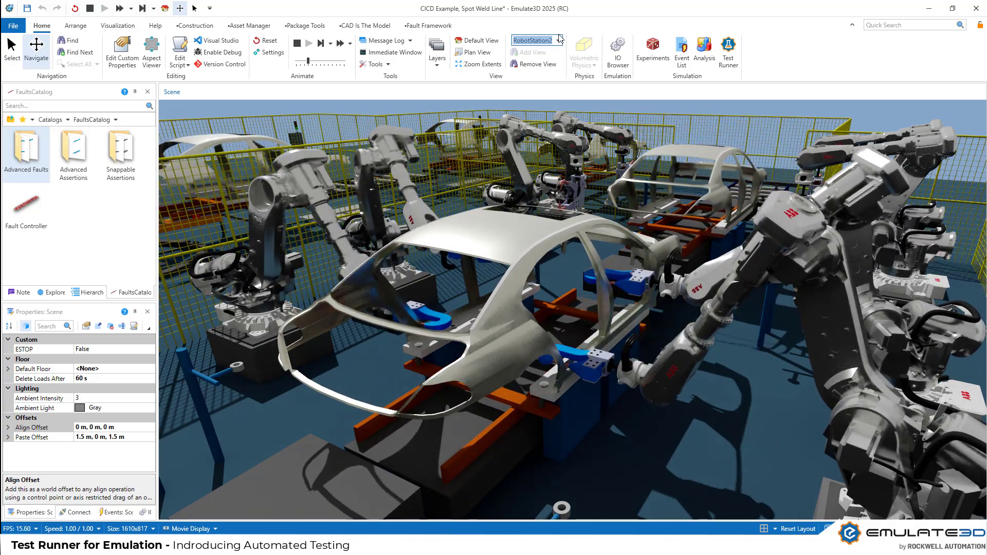
left_click(558, 40)
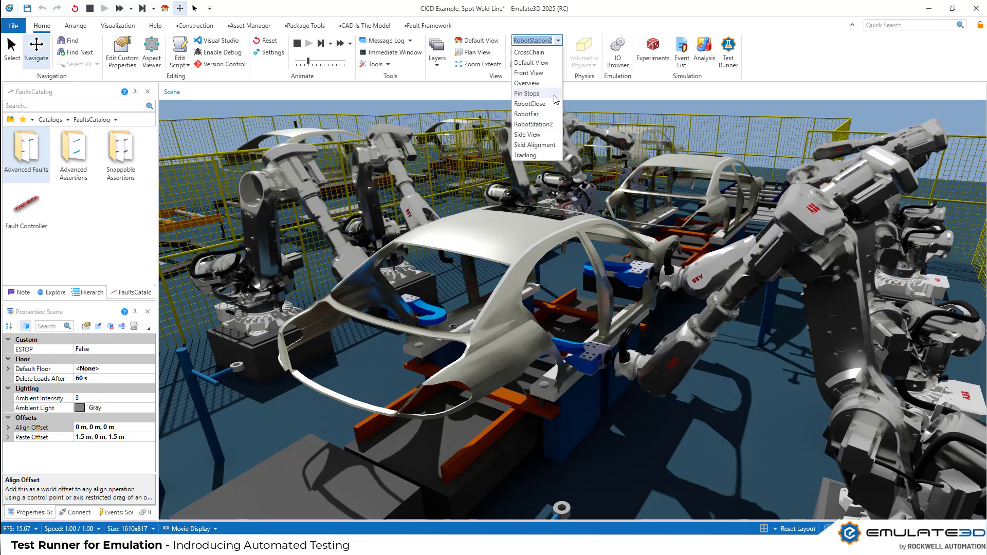
left_click(534, 114)
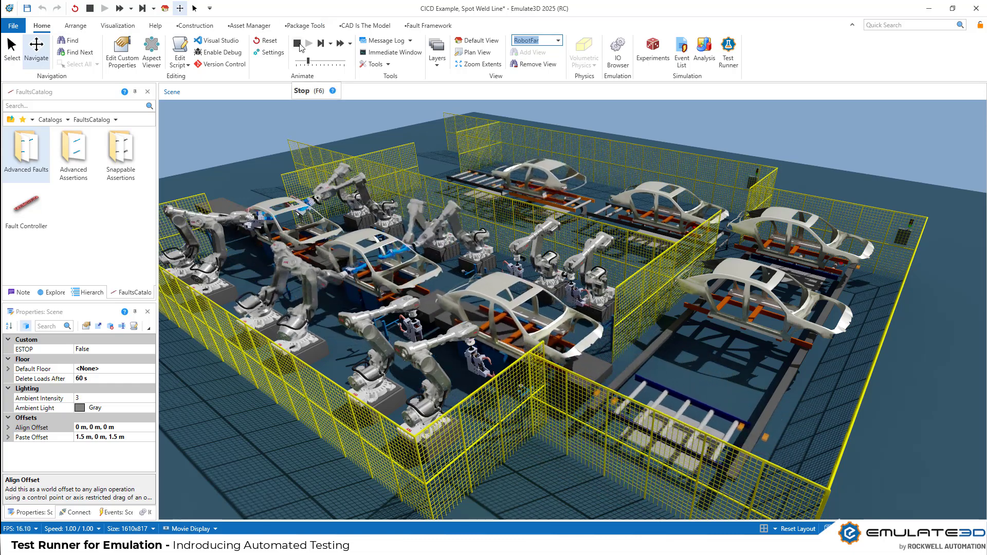
Stop the simulation, review the Version Control commit history, then open the IO Browser
left_click(301, 47)
left_click(20, 26)
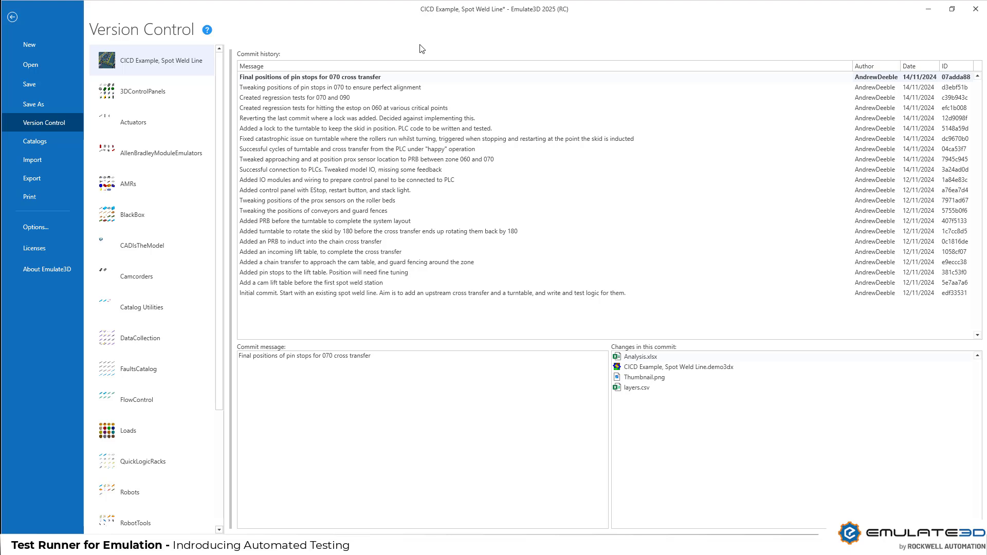
left_click(24, 17)
left_click(621, 47)
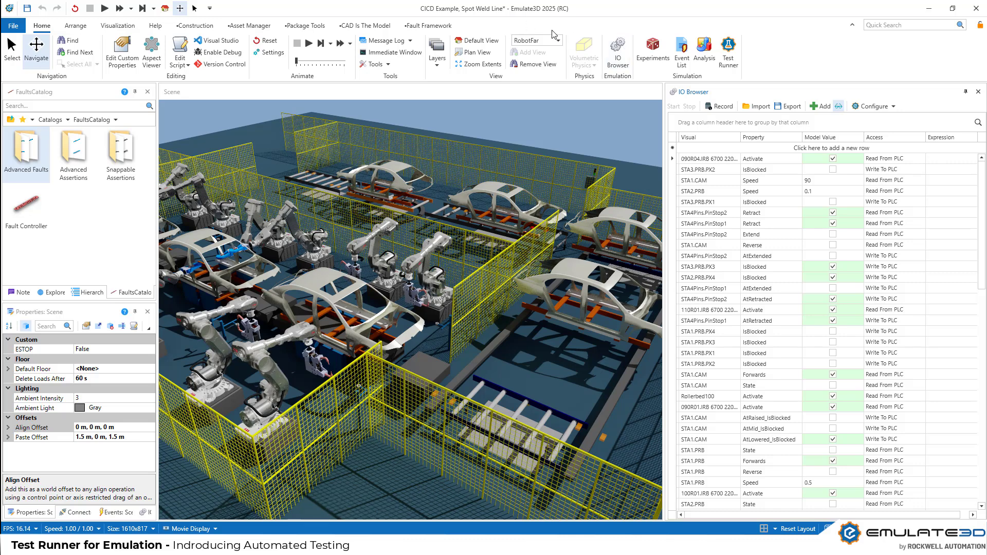
Apply the Test layer preset to hide the fences
left_click(437, 51)
left_click(529, 205)
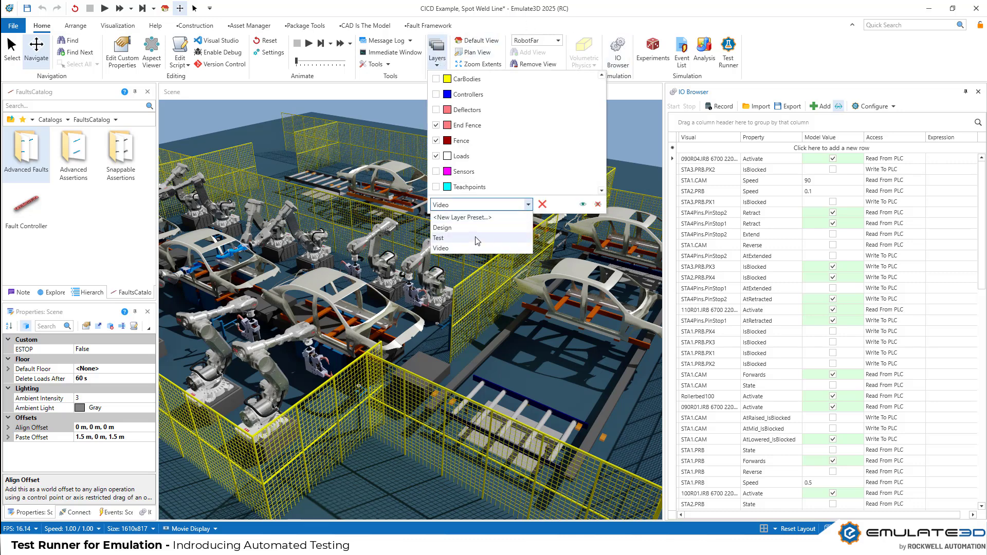
left_click(438, 238)
Switch to Build Display and return to the Default View camera
left_click(117, 26)
left_click(294, 65)
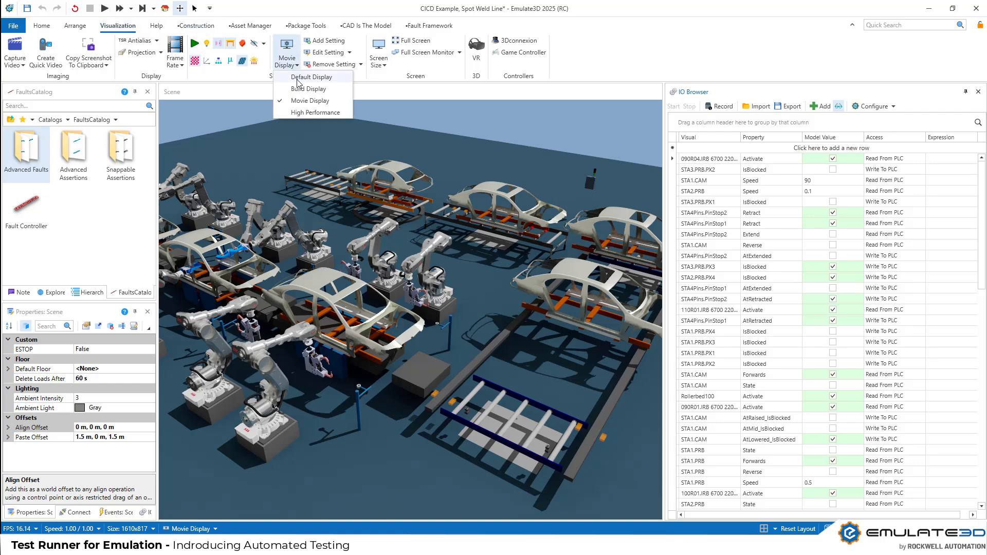
left_click(299, 89)
left_click(42, 25)
left_click(558, 40)
left_click(550, 65)
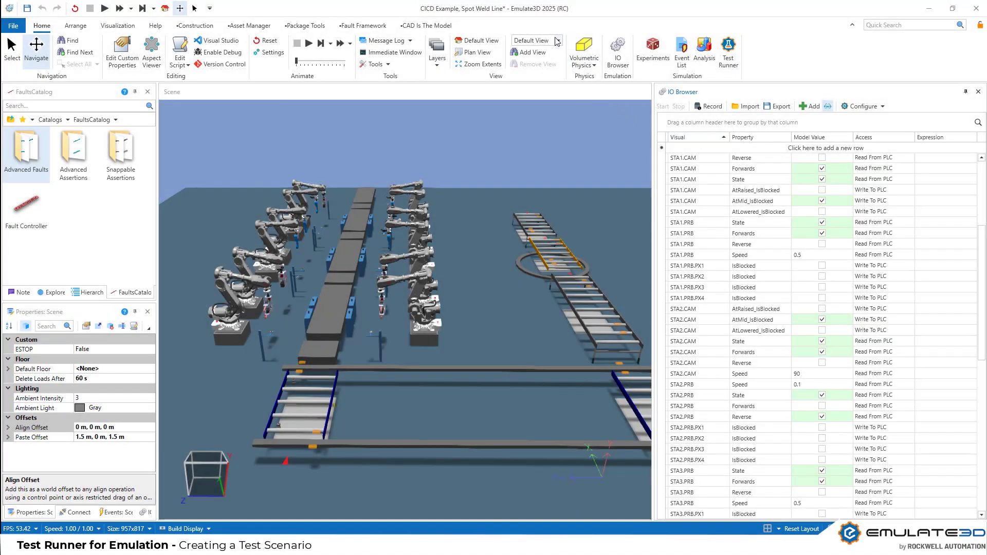
Jump to the Zone060 camera view and start the simulation
left_click(557, 40)
left_click(525, 186)
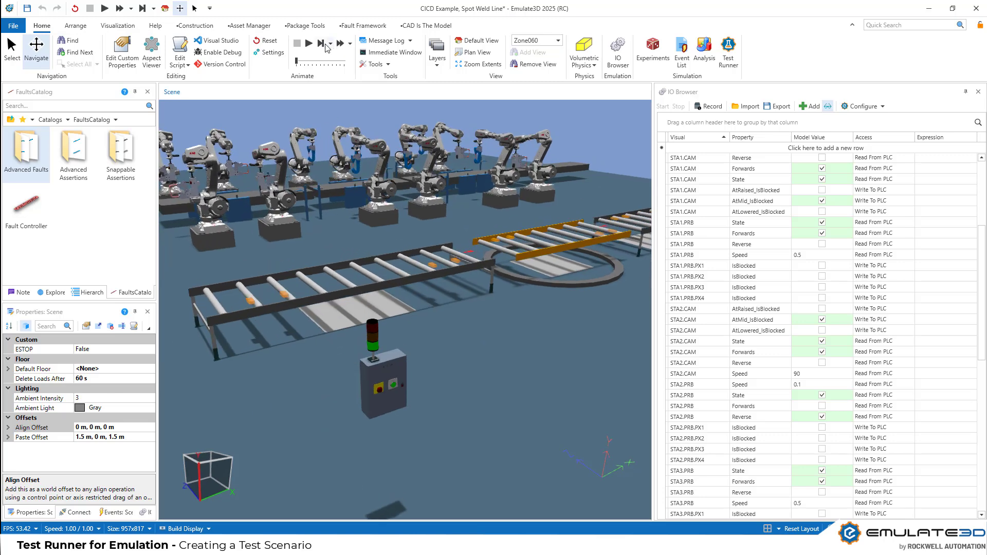
left_click(309, 43)
Press the yellow e-stop on the Zone 060 control box
left_click_drag(523, 318, 474, 334)
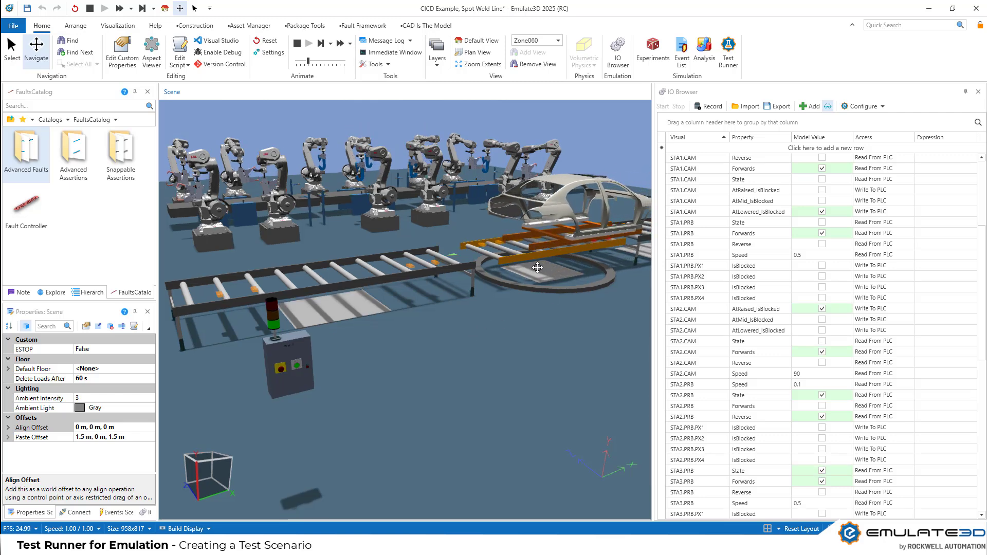
scroll(324, 379, "up", 5)
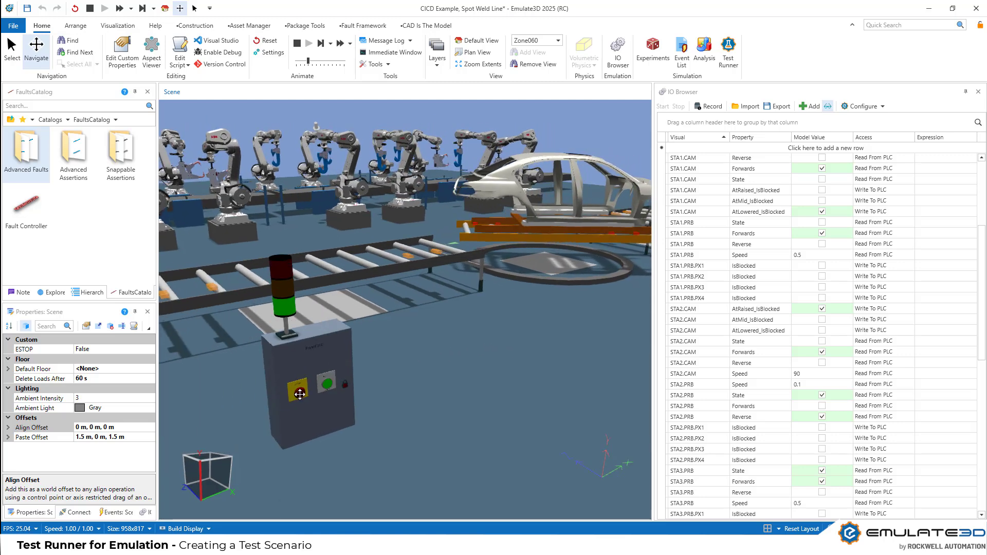
left_click(300, 394)
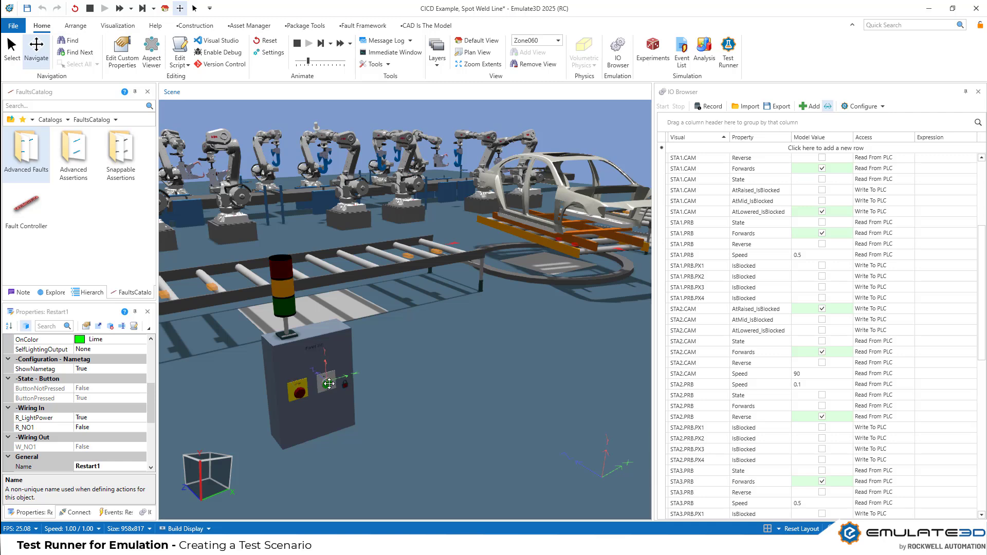
Press the green restart button so the car body moves on, then stop the simulation
left_click(329, 383)
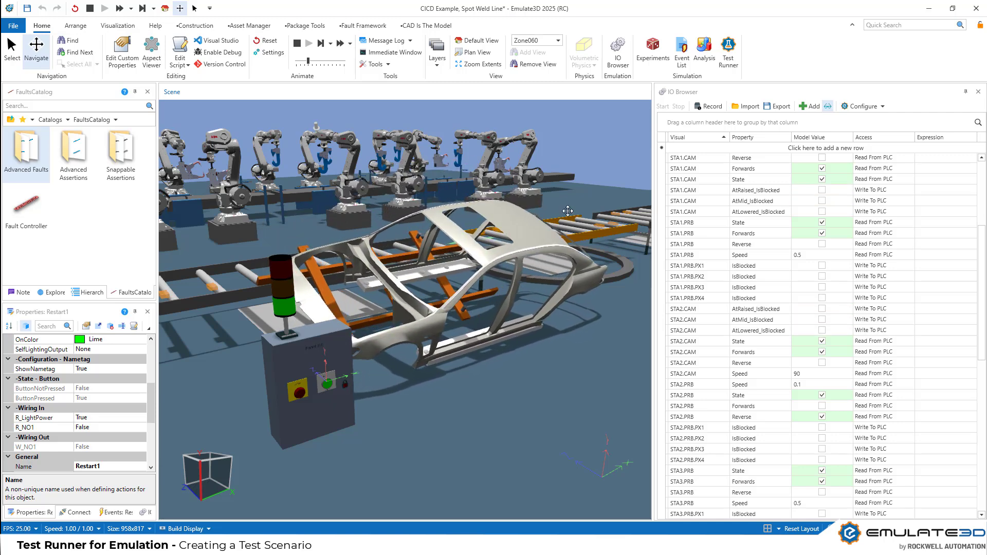
left_click(298, 45)
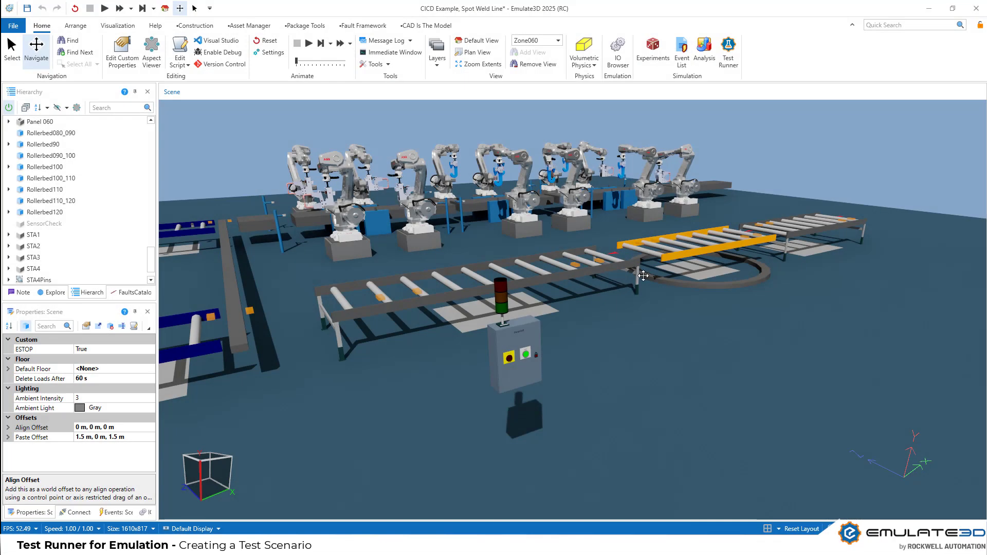
Open Test Runner and expand Test Scenarios to show Group 1 with Test 1
left_click(728, 51)
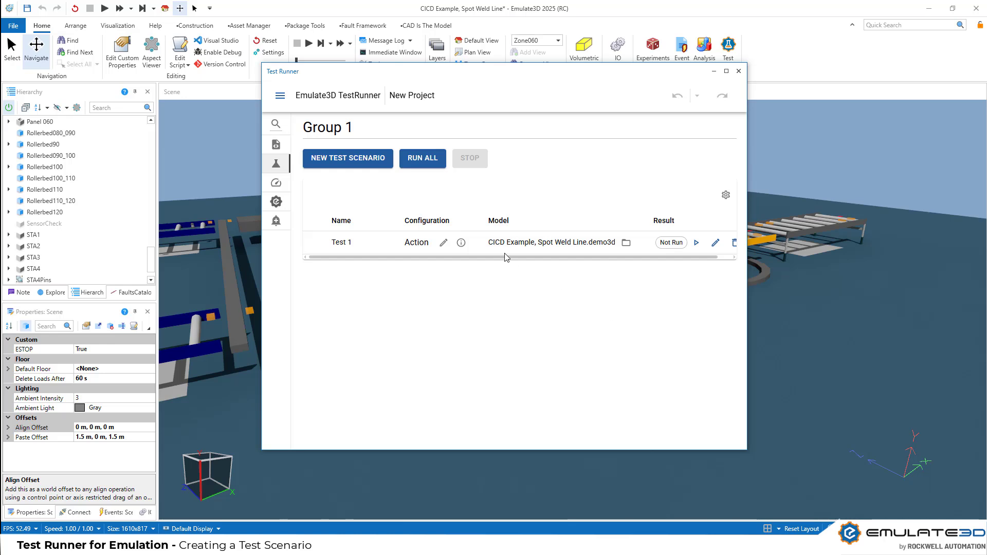
mouse_move(276, 164)
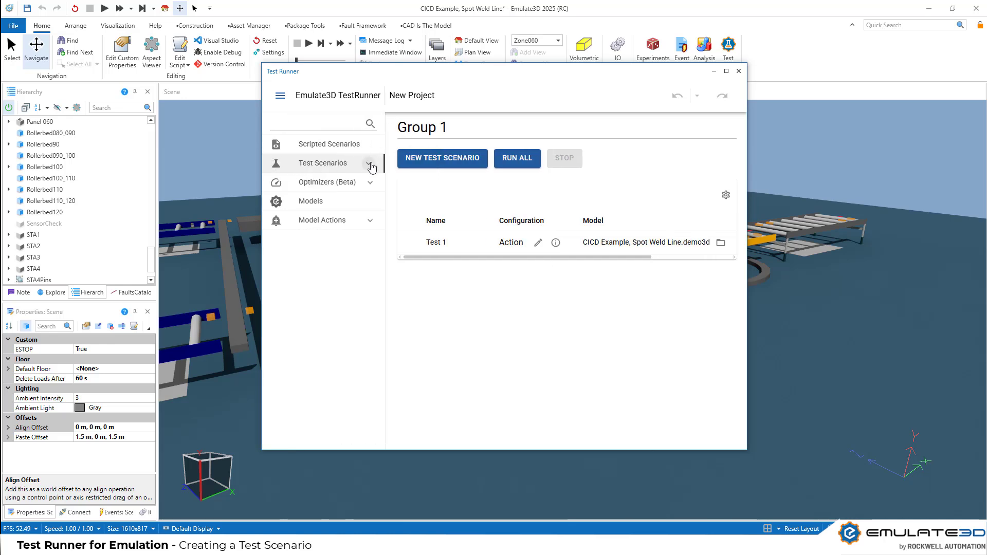
left_click(366, 164)
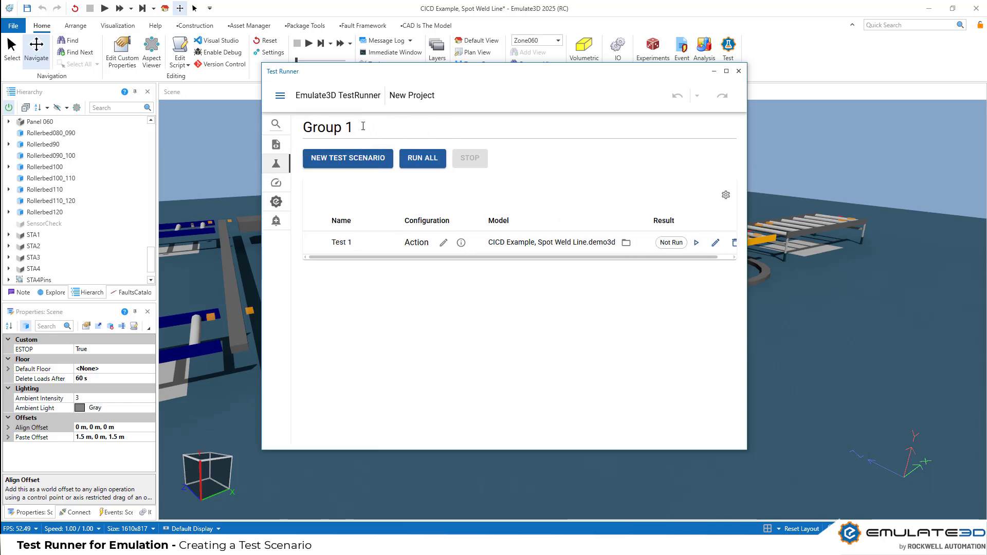
Rename Group 1 to 'Zone 060' and expand the test scenario groups
left_click_drag(365, 127, 308, 134)
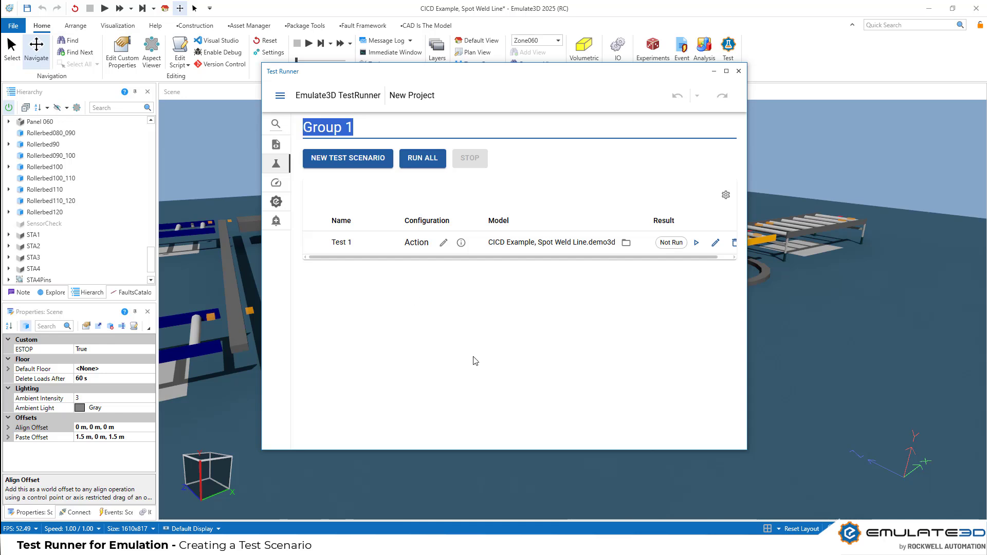
type("Zone ")
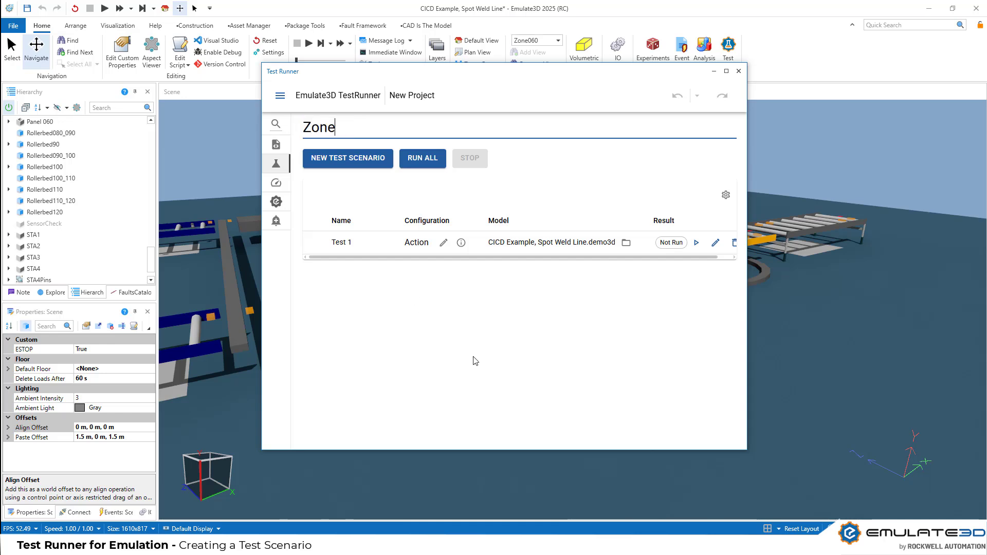
type("060")
key("Return")
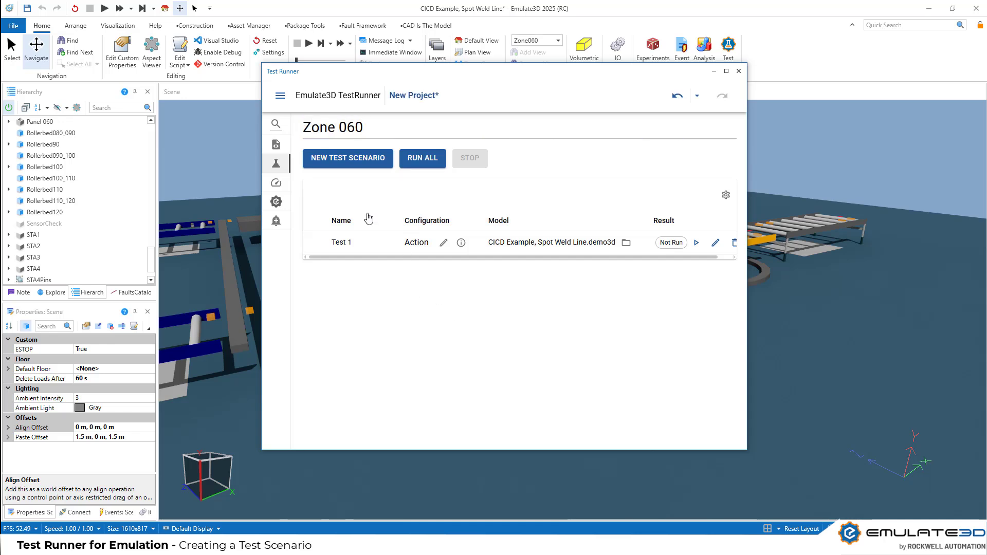
mouse_move(289, 168)
left_click(368, 165)
Rename scenario Test 1 to 'Stop On Turntable'
left_click(716, 242)
left_click_drag(444, 147, 366, 152)
type("Stop On Turntable")
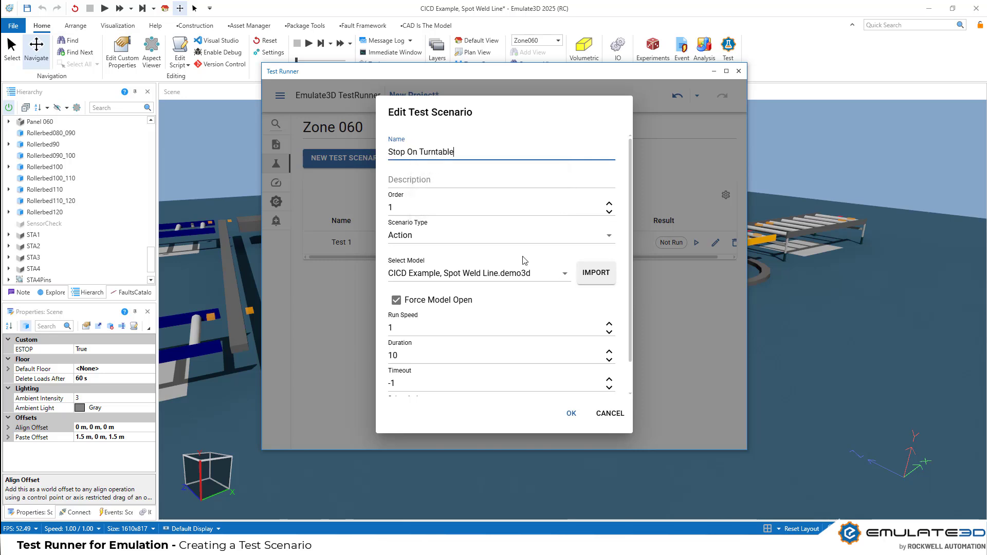
key("Tab")
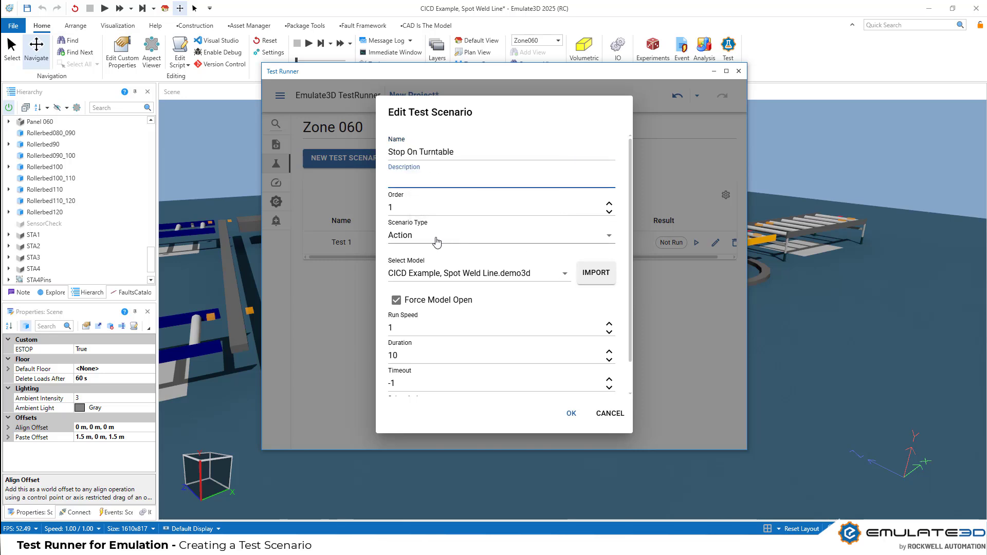
Keep type Action, untick Force Model Open, set run speed 5, edit duration, and save
left_click(460, 235)
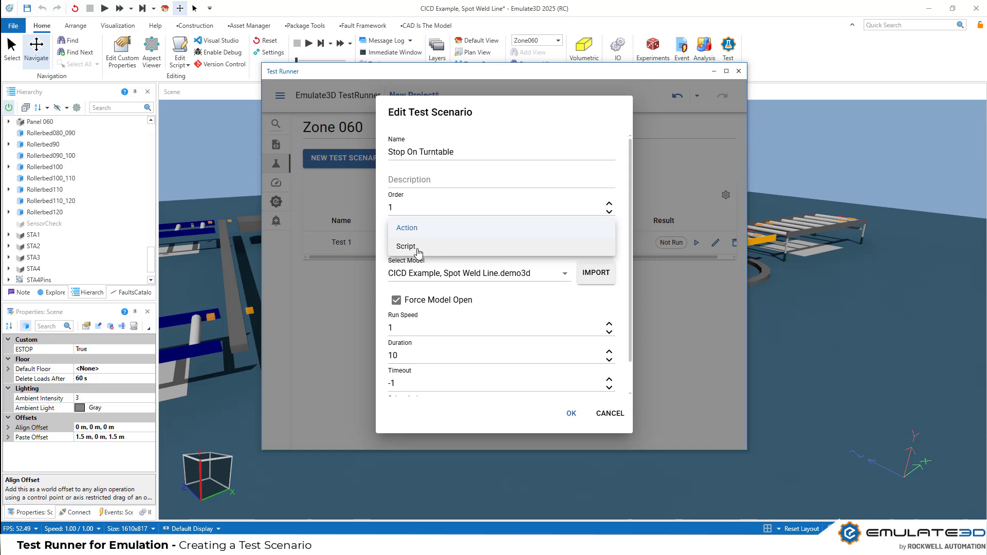
left_click(442, 232)
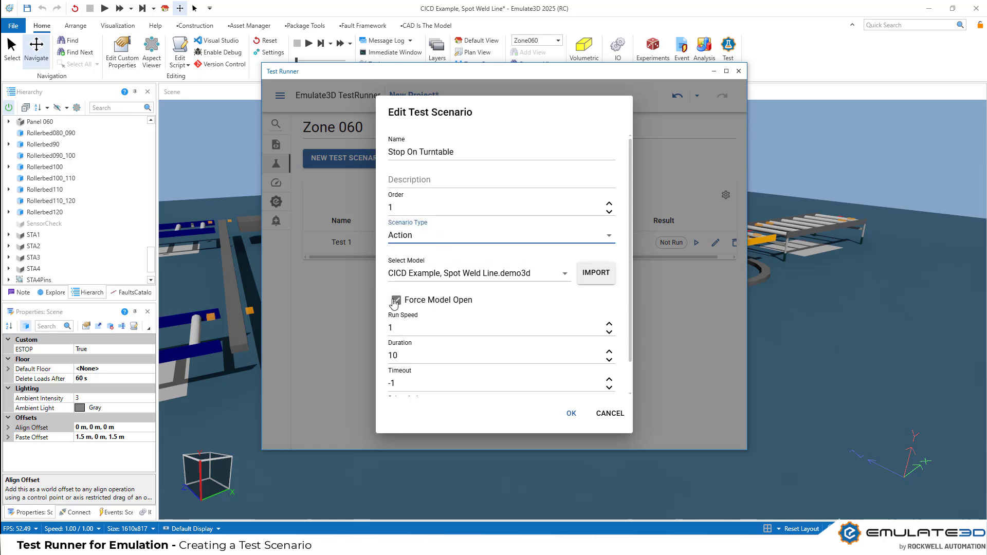
left_click(421, 303)
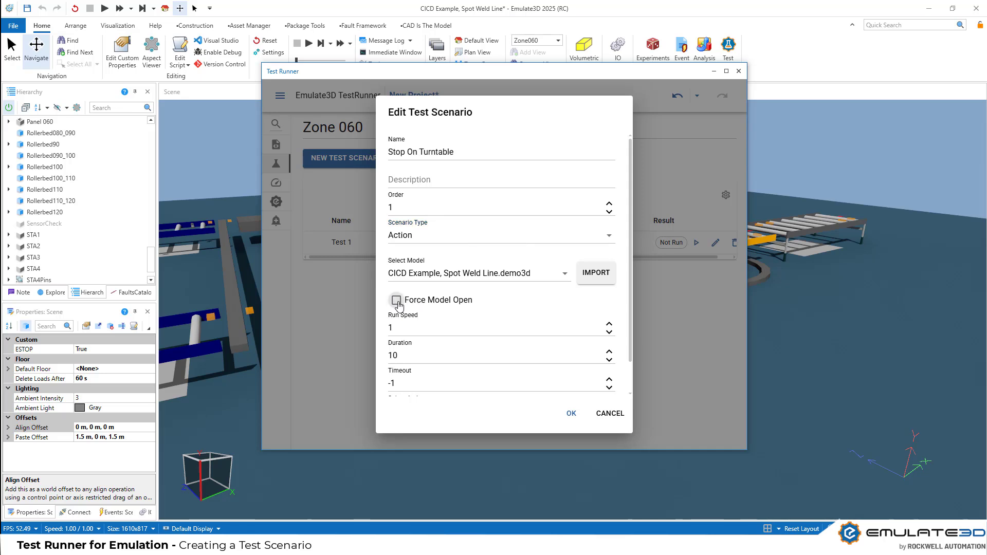
left_click(427, 329)
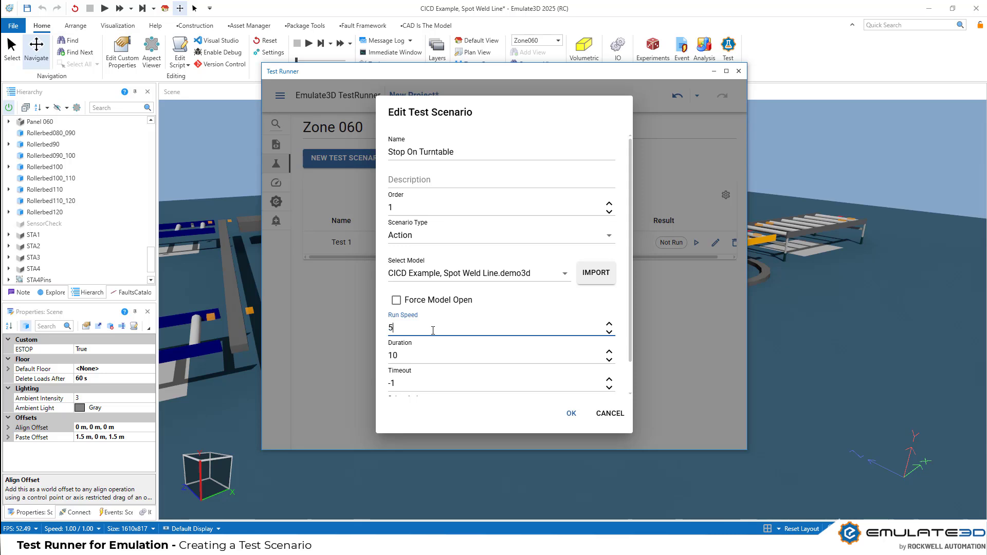
scroll(538, 391, "down", 1)
key("Tab")
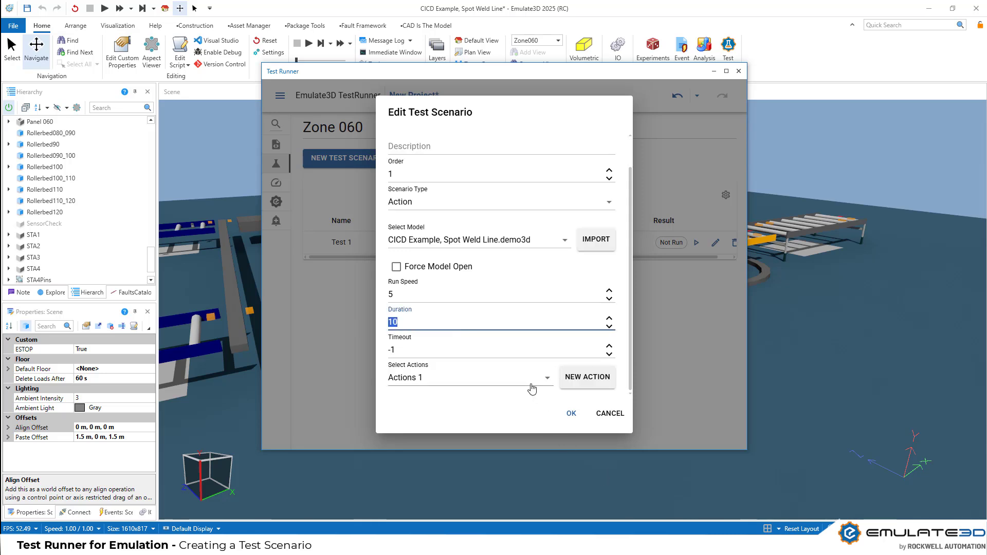
type("1")
left_click(568, 414)
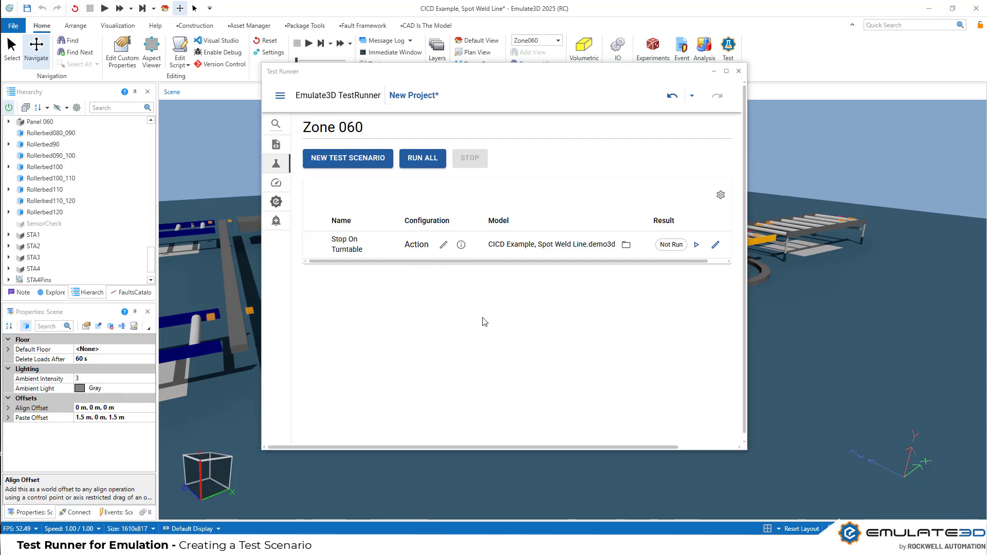
Open the Actions 1 action set and rename it 'EStop on Turntable'
mouse_move(282, 228)
left_click(445, 245)
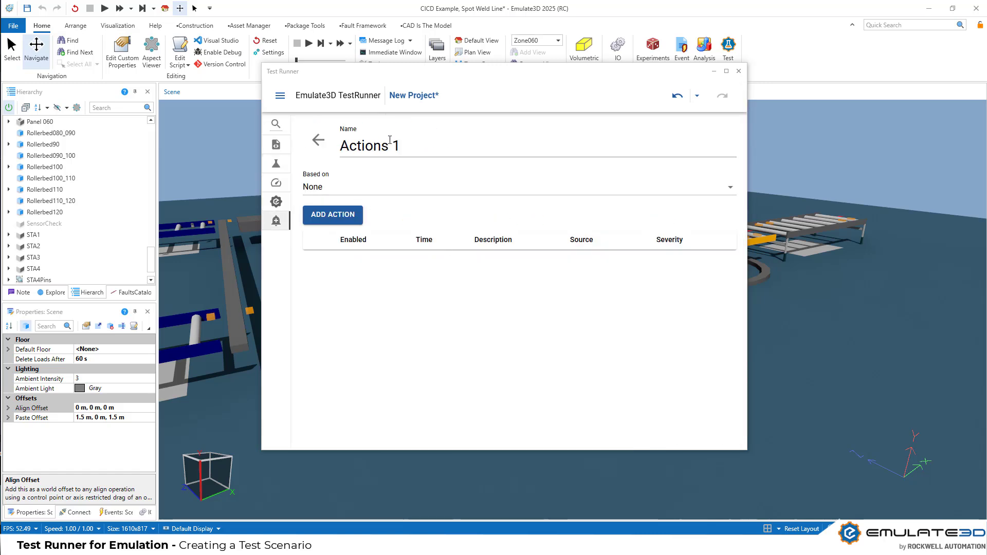
left_click_drag(400, 146, 336, 146)
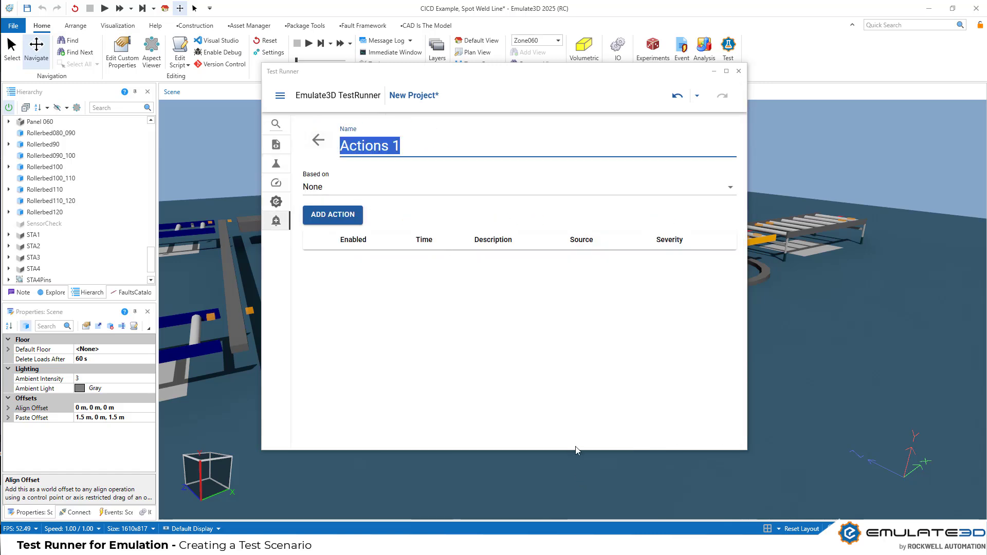
type("Edtop")
key("BackSpace")
key("BackSpace")
key("BackSpace")
key("BackSpace")
key("Down")
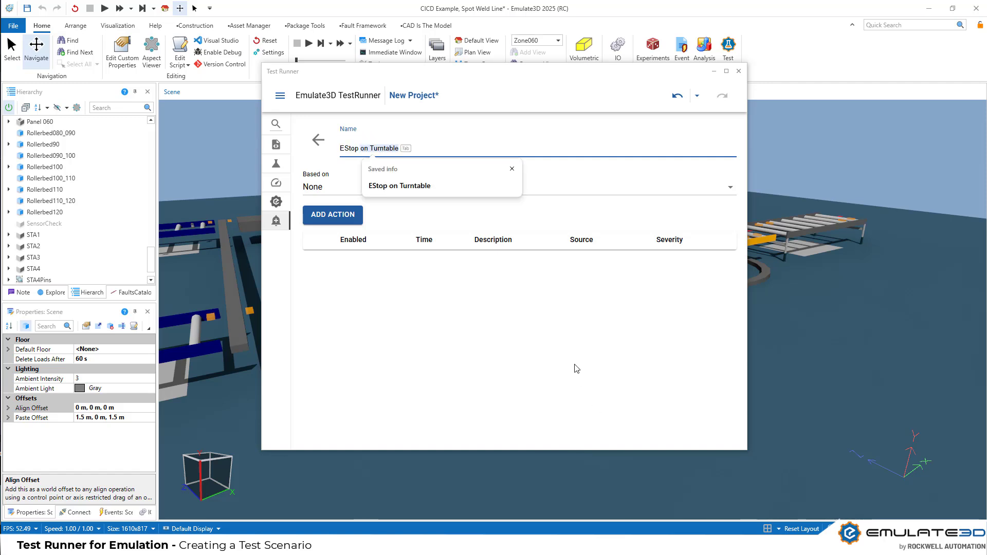
key("Tab")
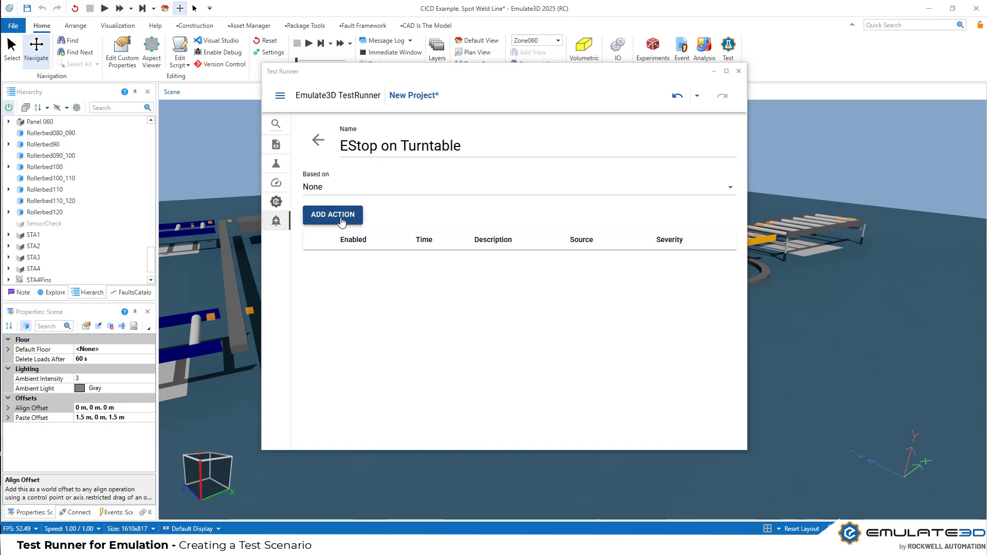
Add a time-17 PropertySetter action setting ESTOP1's EStopPressed to Boolean True
left_click(341, 222)
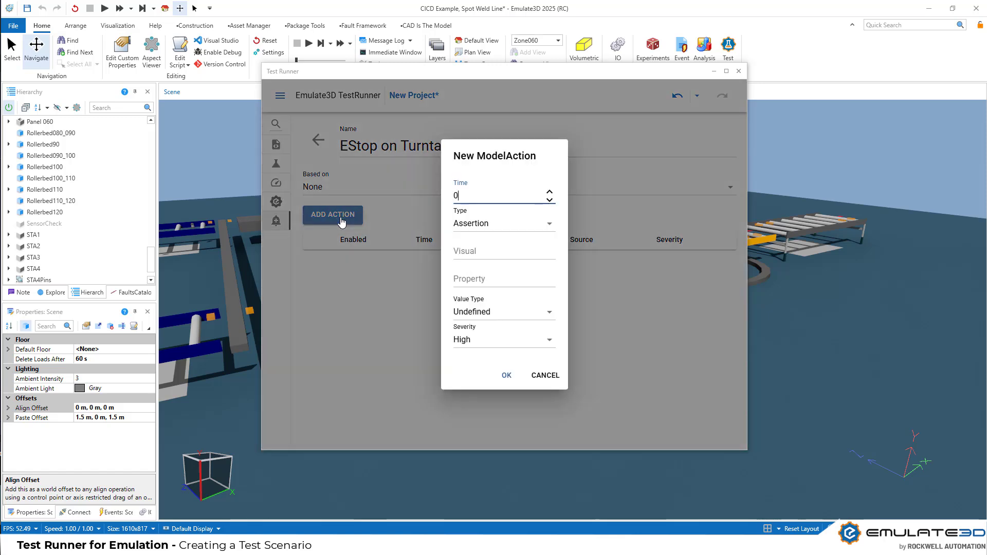
left_click(489, 223)
left_click(511, 246)
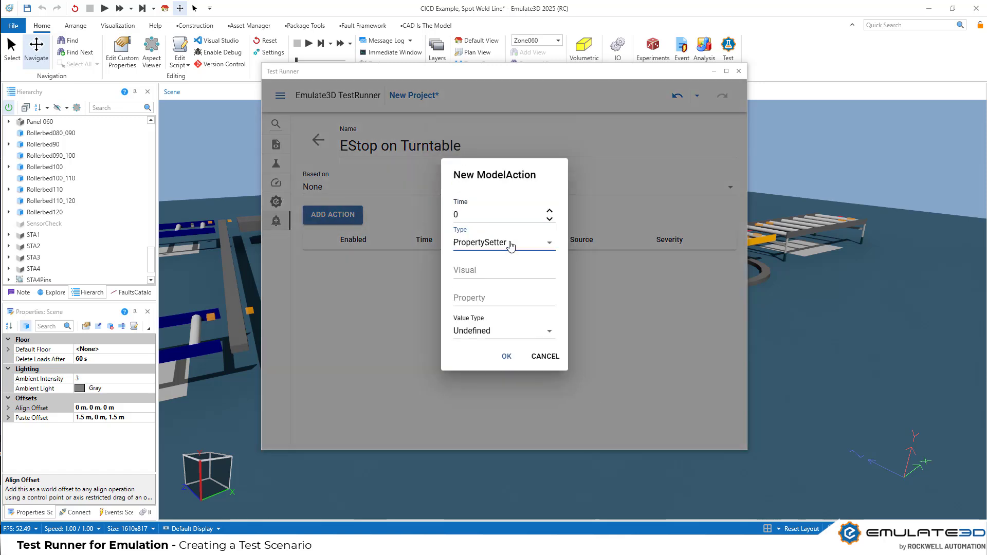
left_click_drag(461, 215, 447, 219)
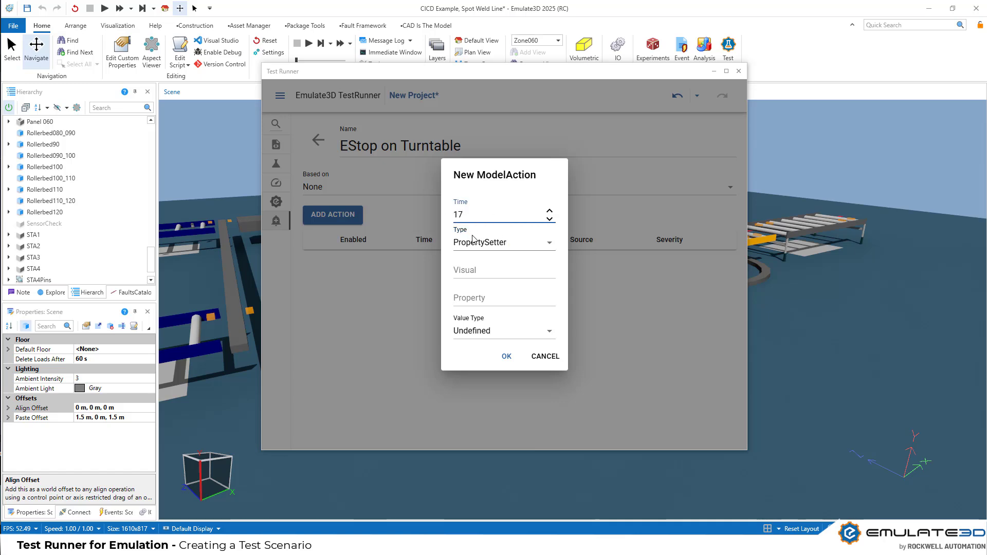
left_click(497, 273)
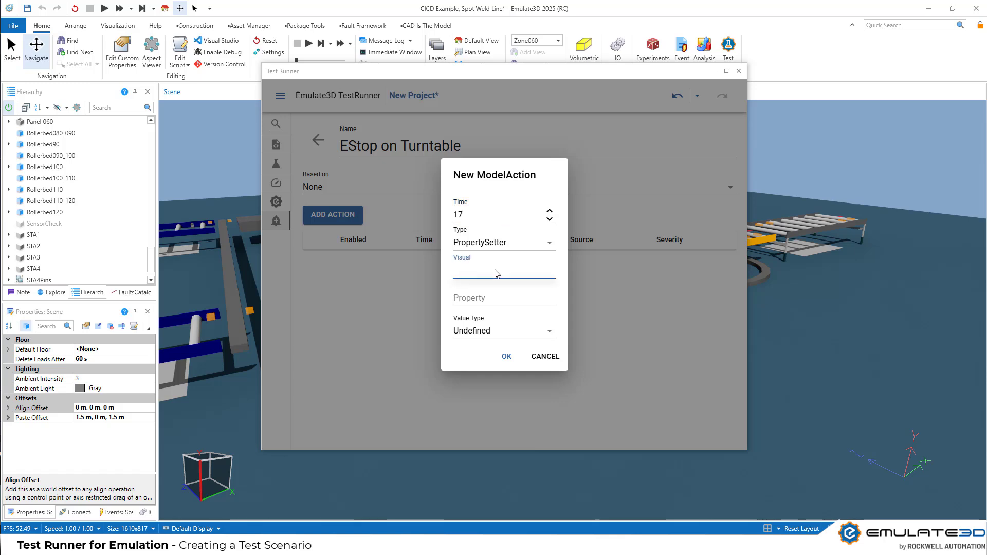
type("Es")
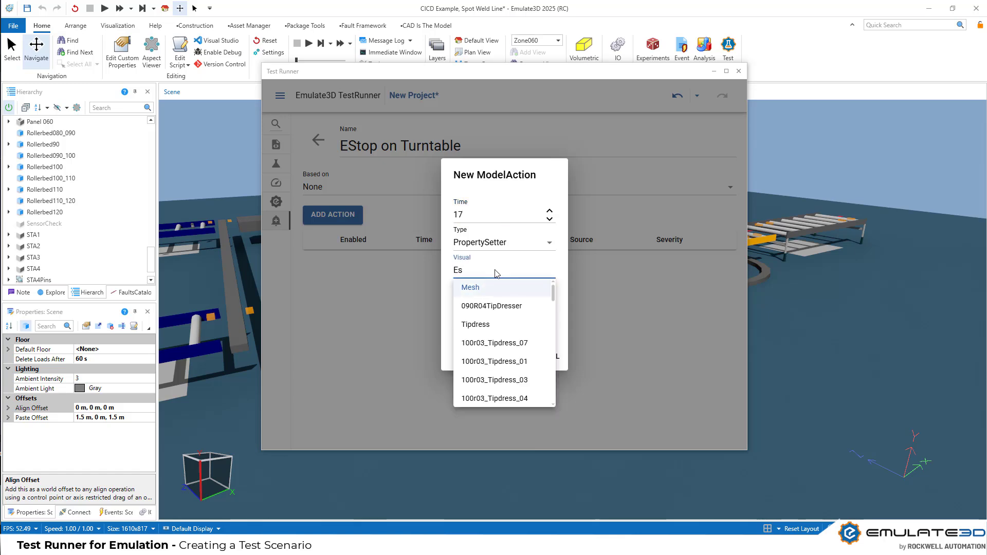
type("to")
left_click(479, 304)
left_click(475, 301)
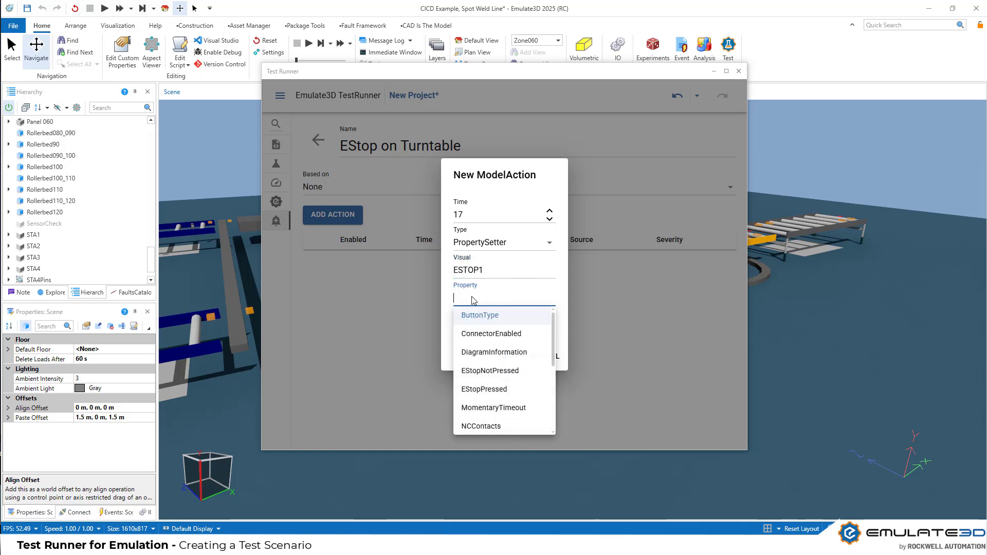
left_click(502, 390)
left_click(498, 330)
left_click(498, 328)
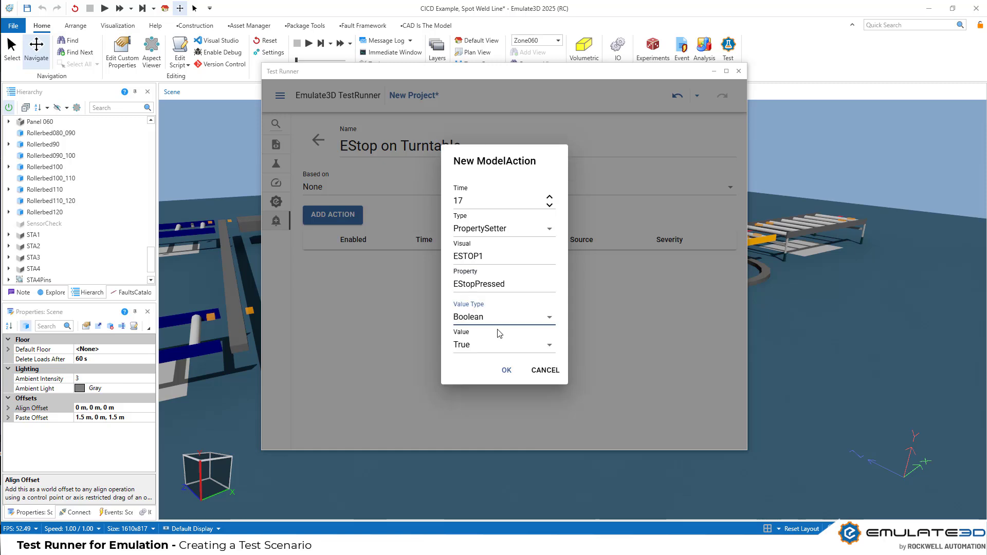
left_click(508, 370)
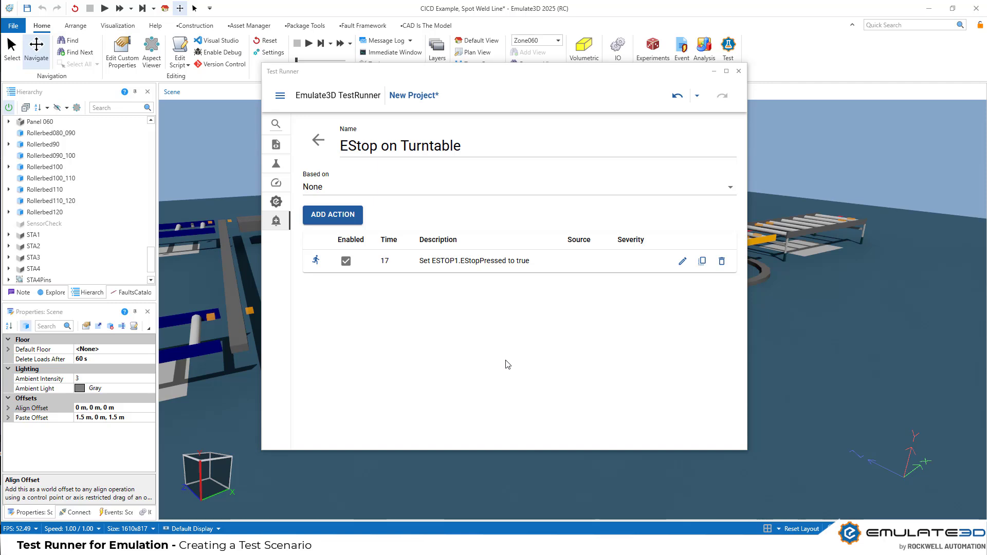
Add a High-severity time-20 assertion that STA4.TRN.State equals Boolean False
left_click(352, 220)
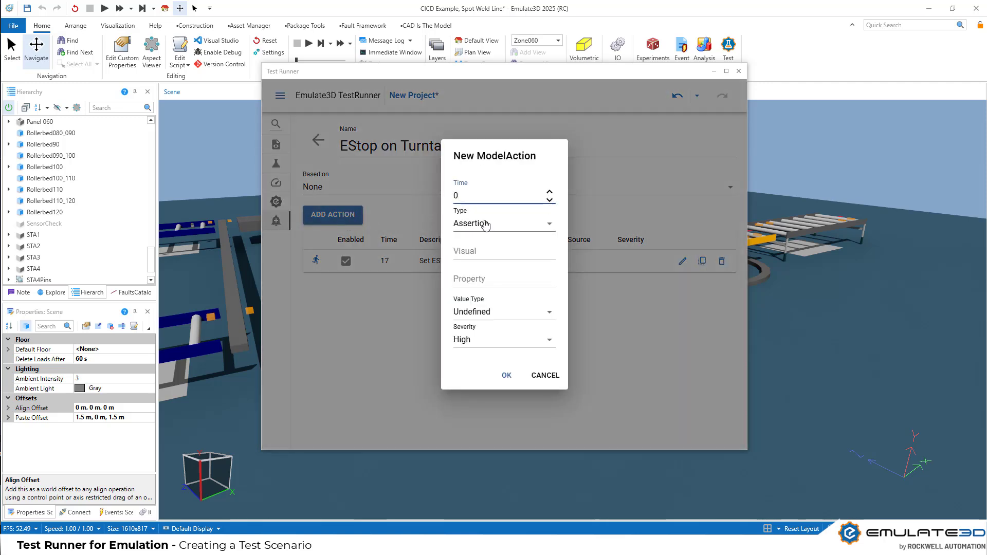
key("BackSpace")
left_click(483, 252)
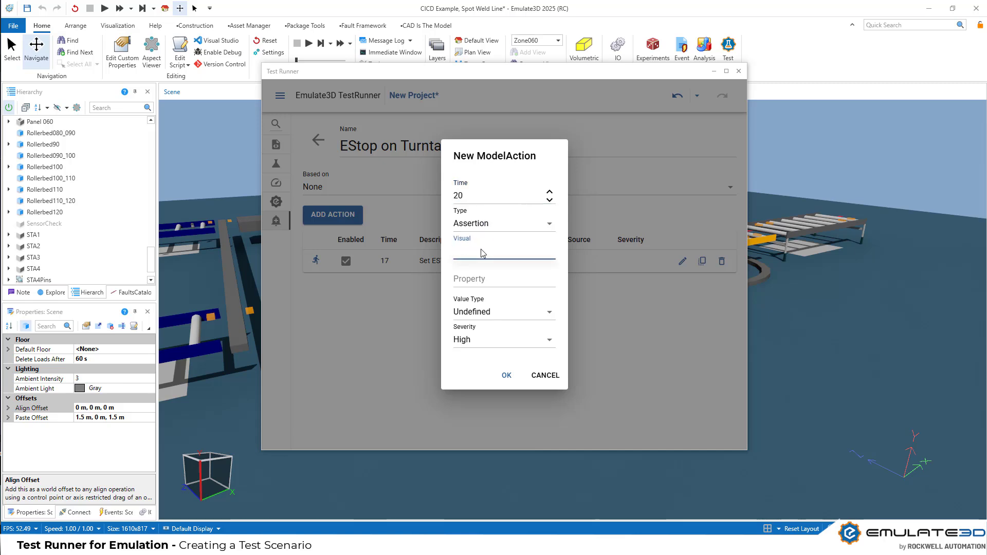
type("STA4")
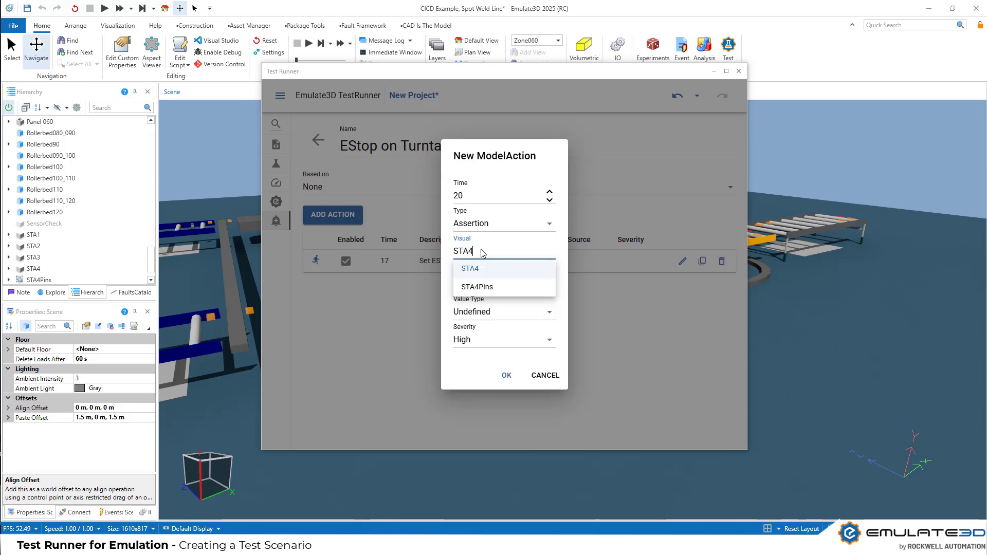
type(".TRN")
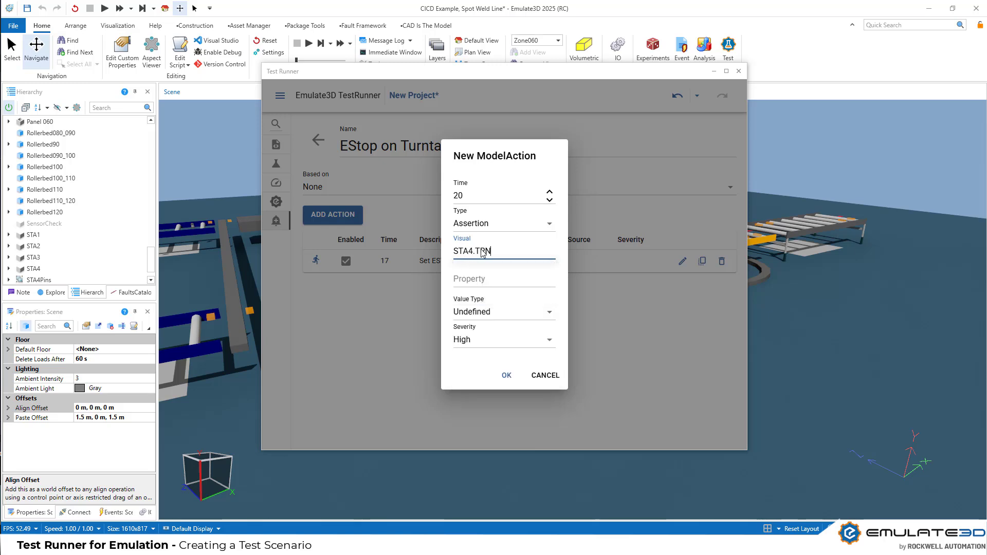
left_click(490, 281)
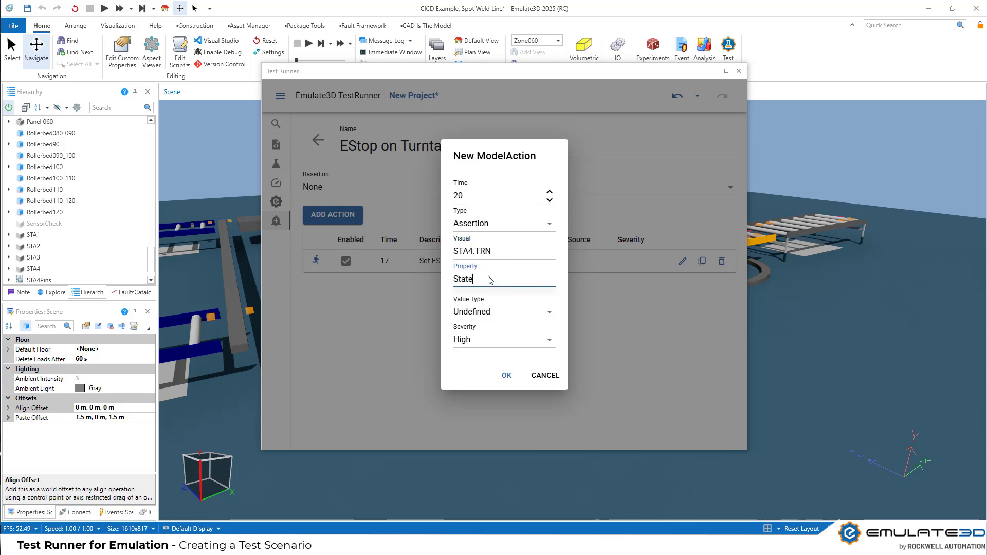
left_click(508, 311)
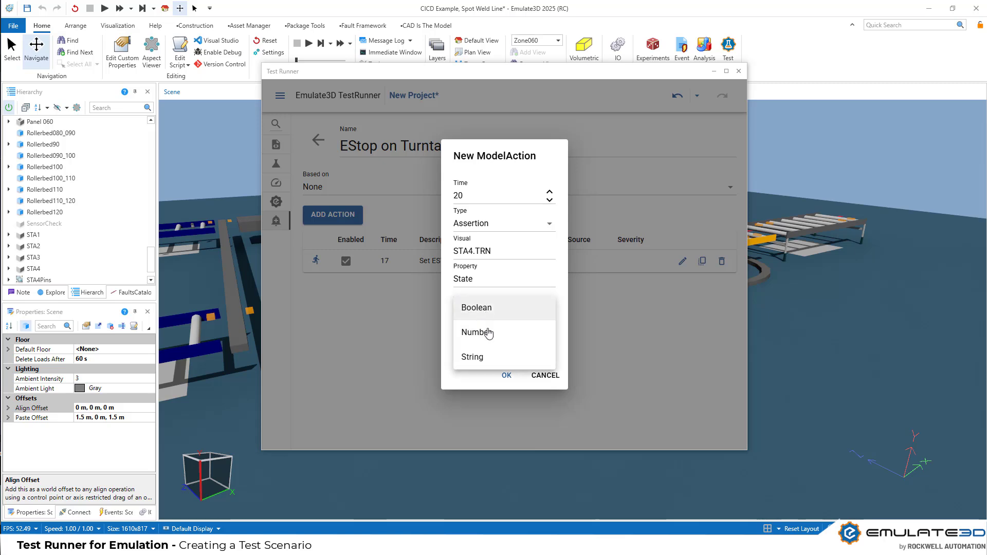
left_click(491, 310)
left_click(493, 326)
left_click(488, 343)
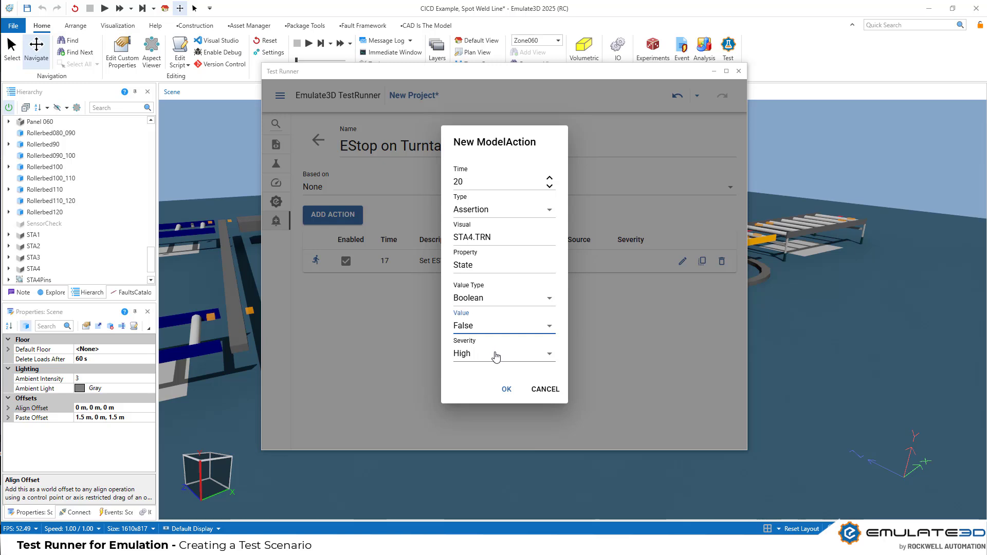
left_click(496, 357)
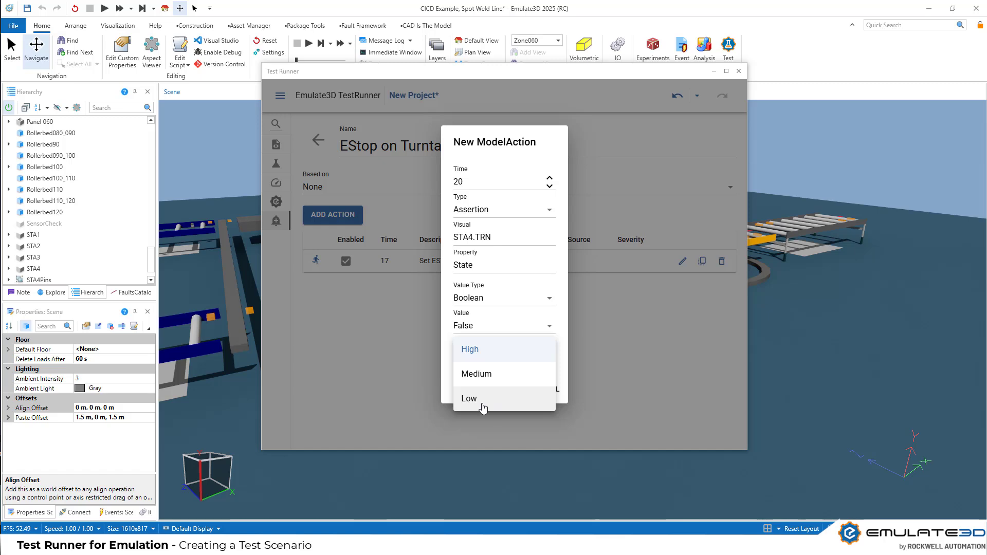
left_click(520, 391)
left_click(521, 390)
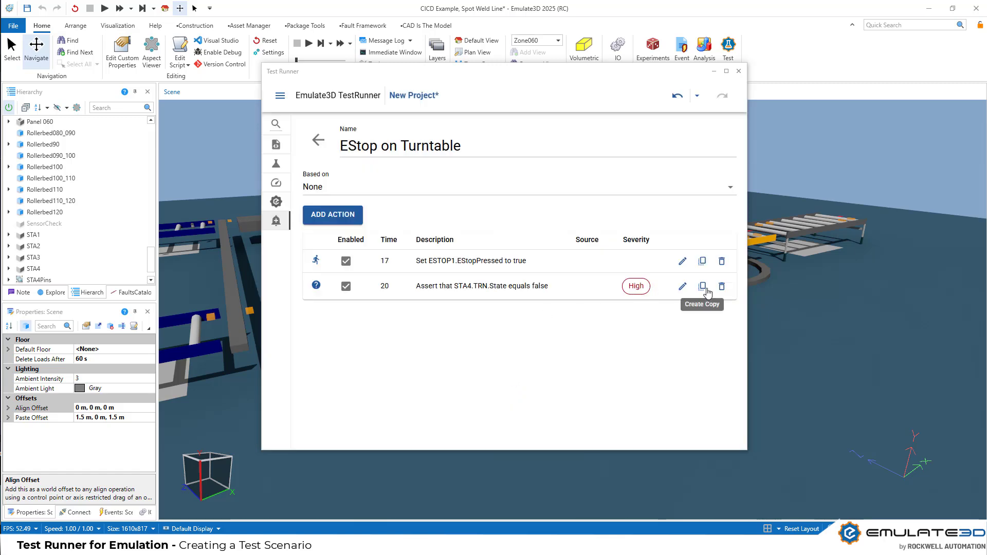
Copy the STA4.TRN assertion into an STA4.PRB check at time 20
left_click(703, 287)
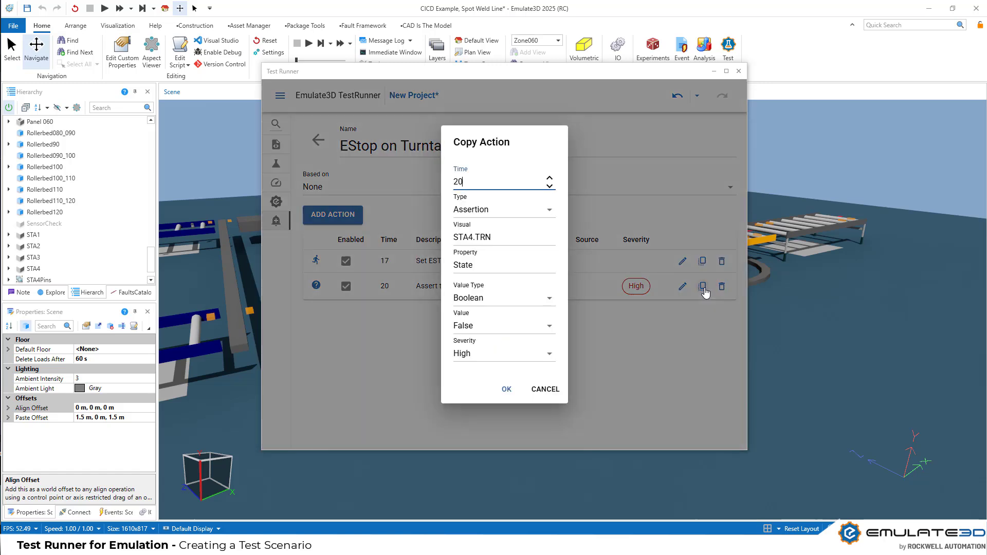
double_click(486, 238)
type("PRB")
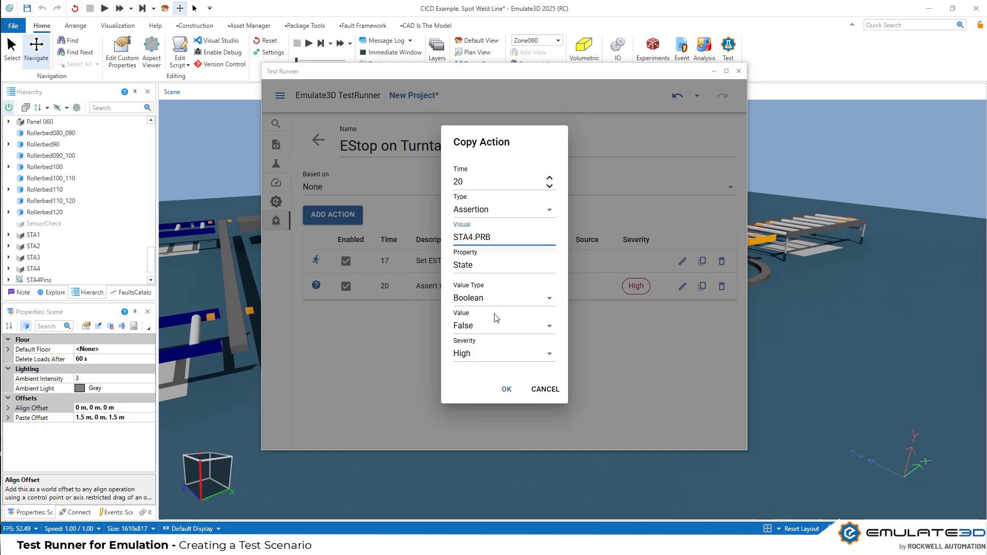
left_click(507, 391)
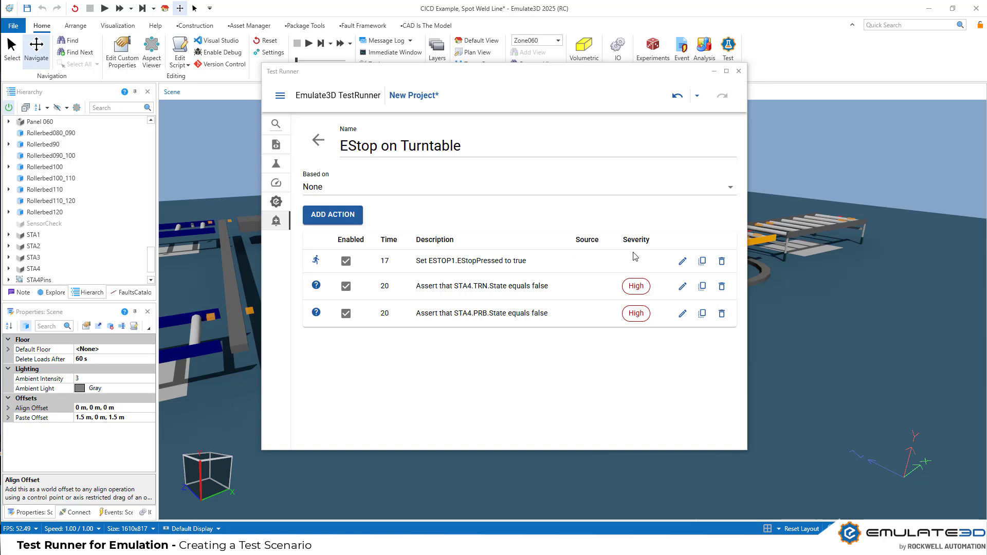
Copy the ESTOP1 action into a time-30 Restart1 ButtonPressed action
left_click(702, 264)
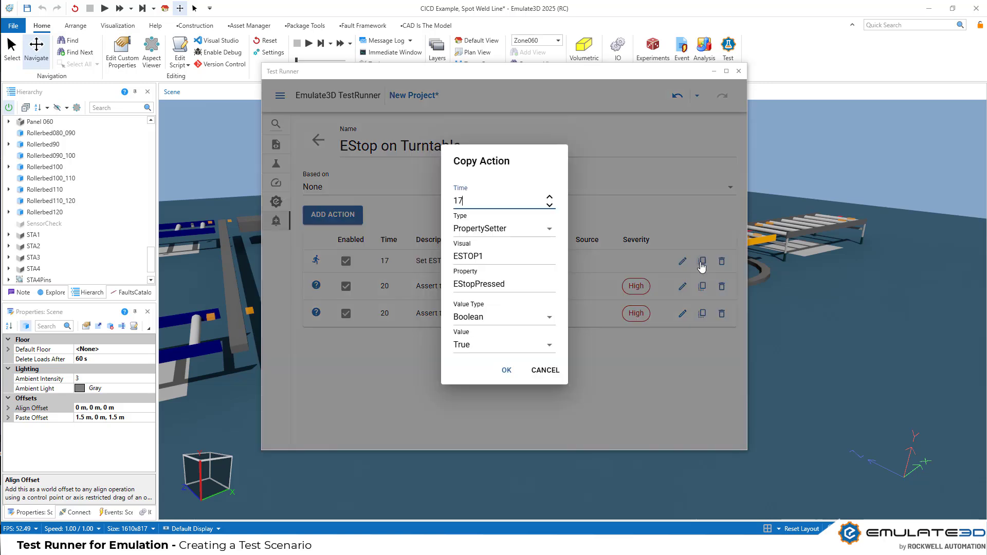
type("30")
left_click(466, 256)
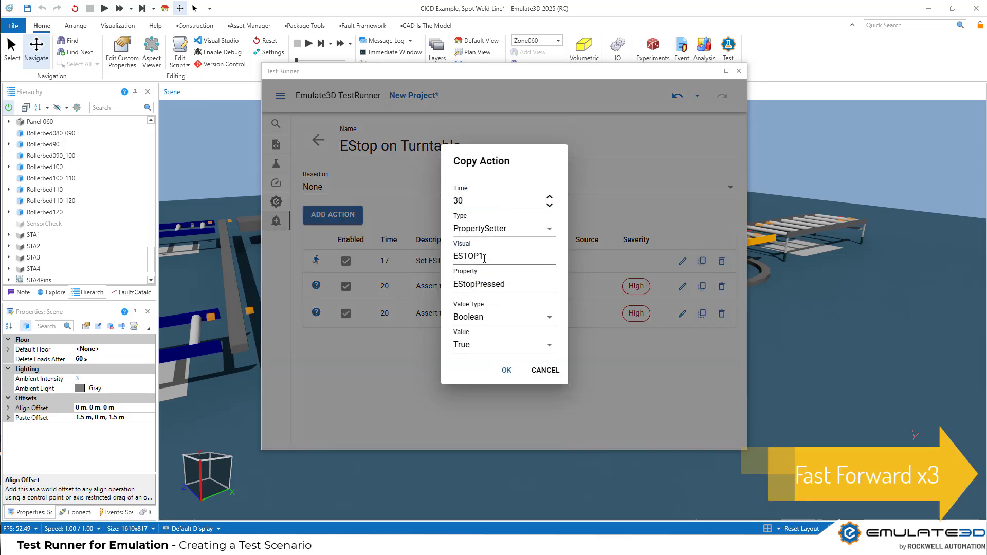
double_click(466, 257)
type("Start")
left_click(475, 292)
left_click(489, 284)
left_click(504, 322)
left_click(507, 371)
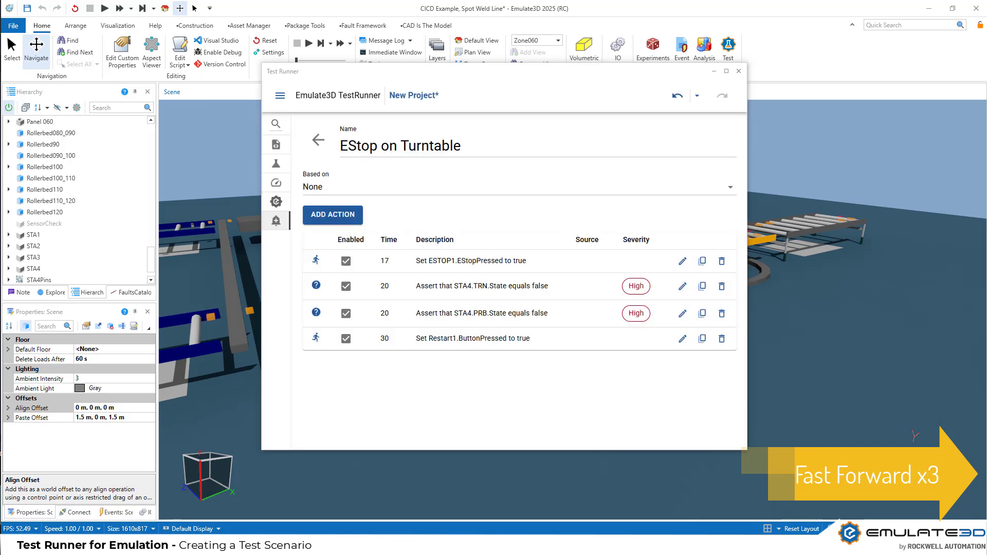
Add time-33 assertions: STA4.TRN equals True and STA4.PRB equals False
left_click(702, 286)
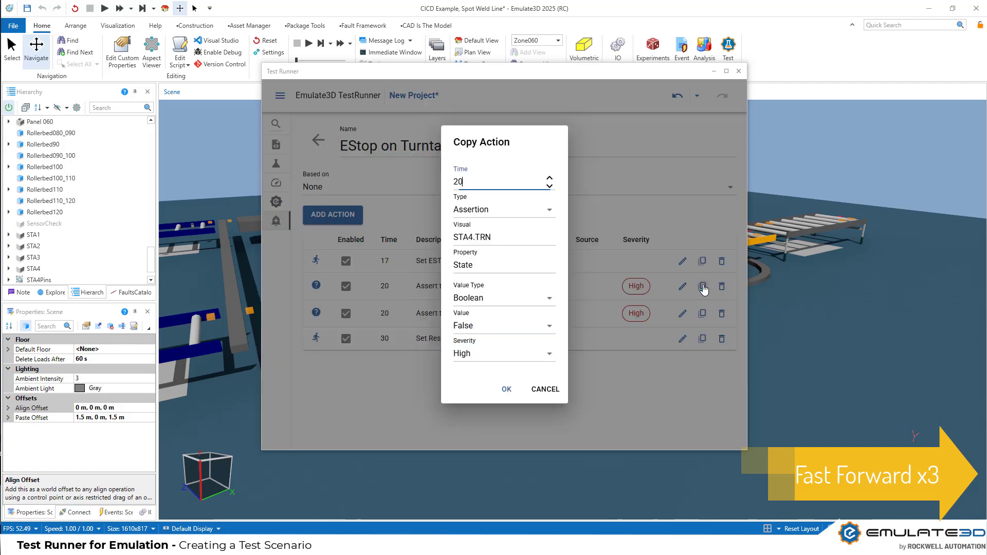
type("33")
left_click(502, 325)
left_click(484, 329)
left_click(506, 390)
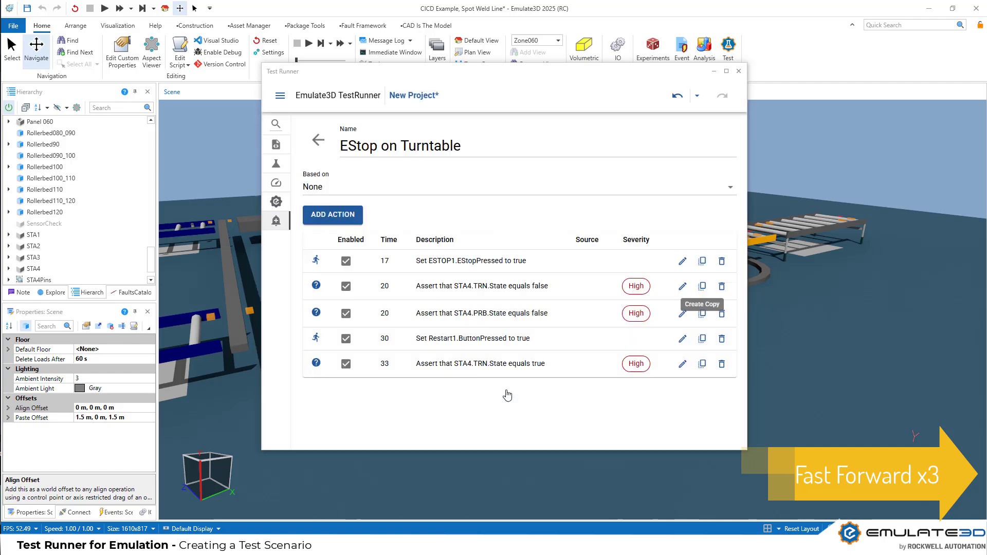
left_click(702, 313)
type("33")
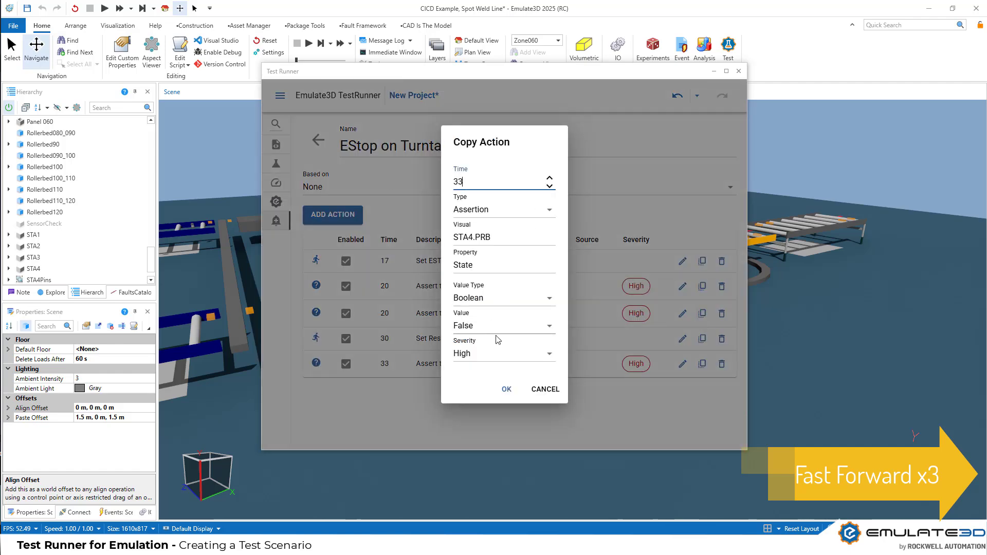
left_click(507, 389)
Add a time-36 assertion that STA4.PRB equals True
left_click(702, 391)
type("36")
left_click(502, 325)
left_click(483, 329)
left_click(506, 389)
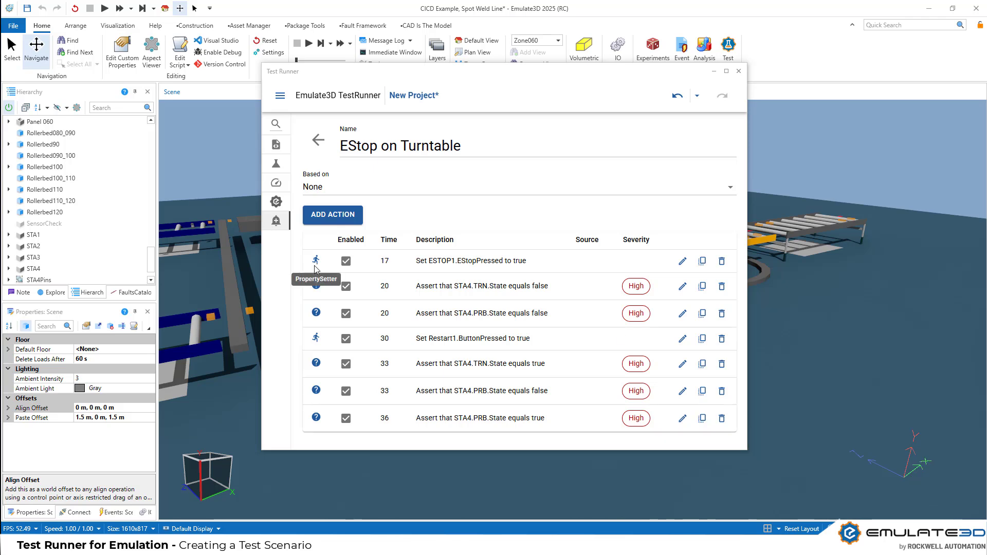
Dock the Test Runner at the right of the scene and go back to the Zone 060 scenario list
left_click_drag(502, 74, 980, 309)
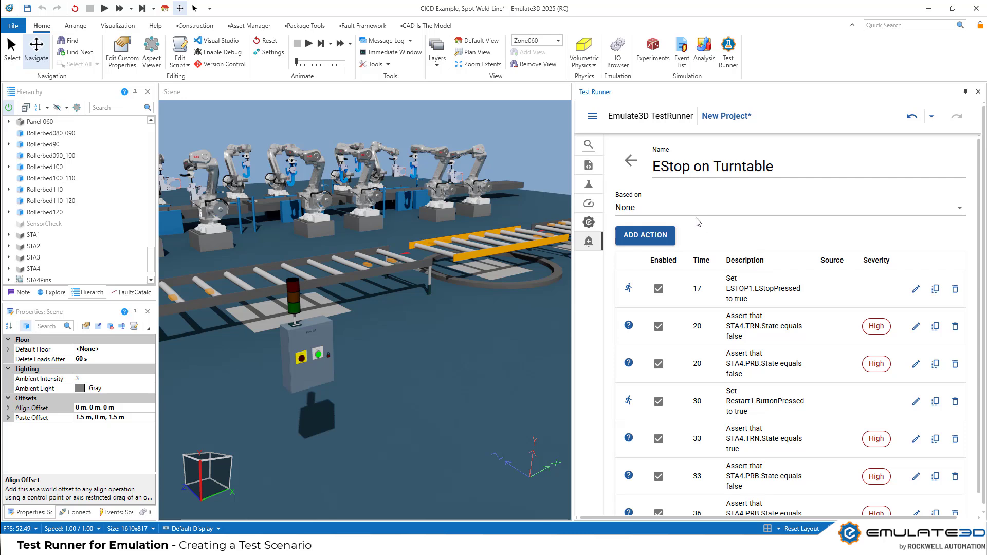
left_click(630, 160)
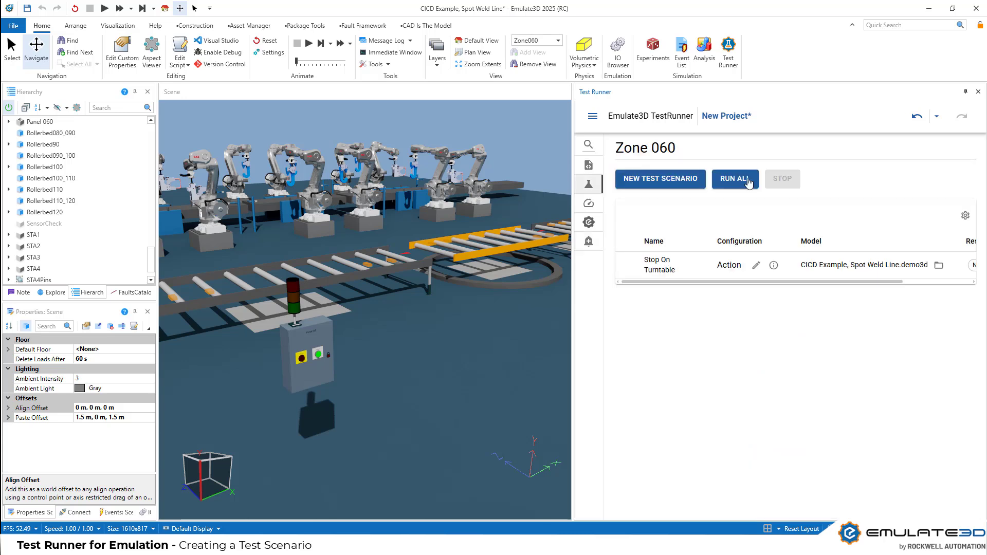
left_click_drag(797, 282, 851, 282)
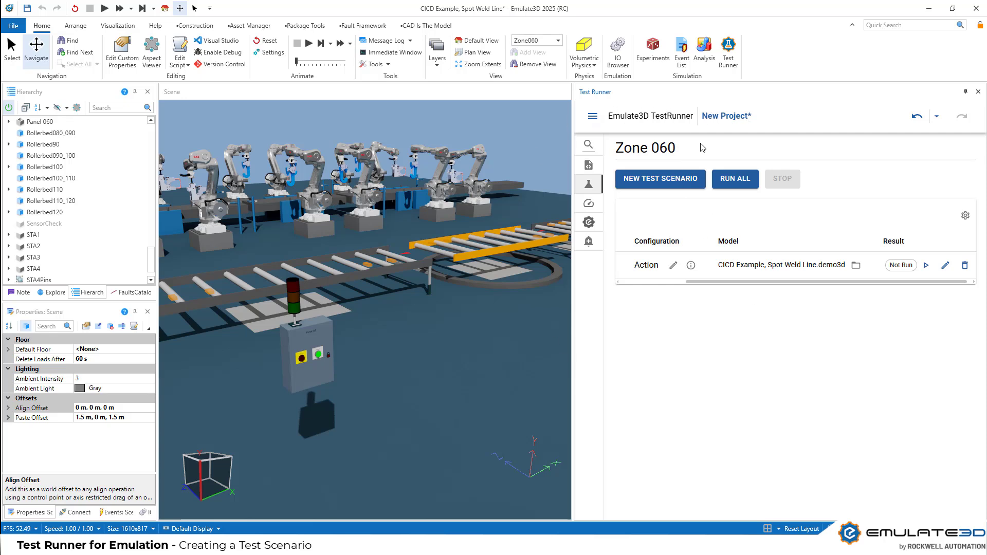
Load the project from the hamburger menu and run all Zone 060 scenarios
left_click(593, 116)
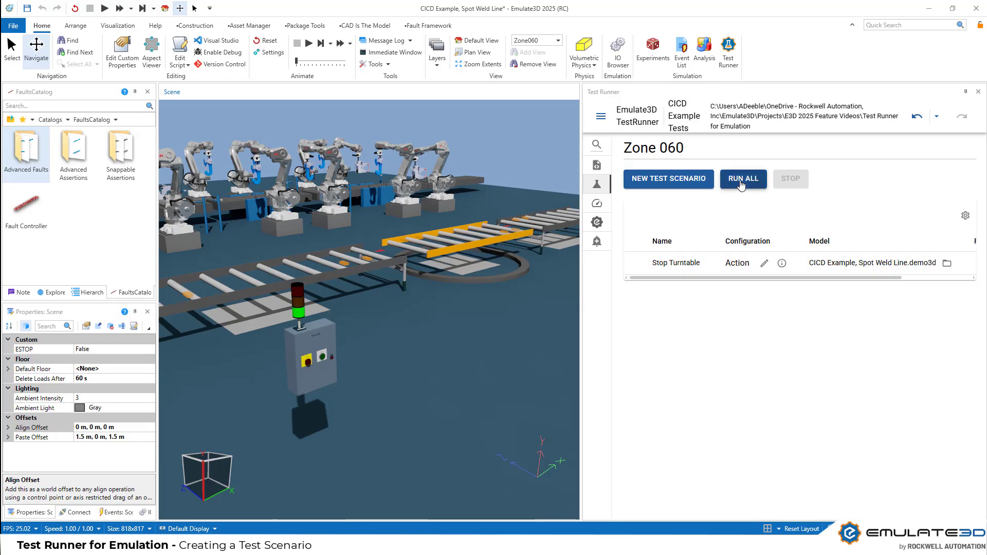
left_click(741, 184)
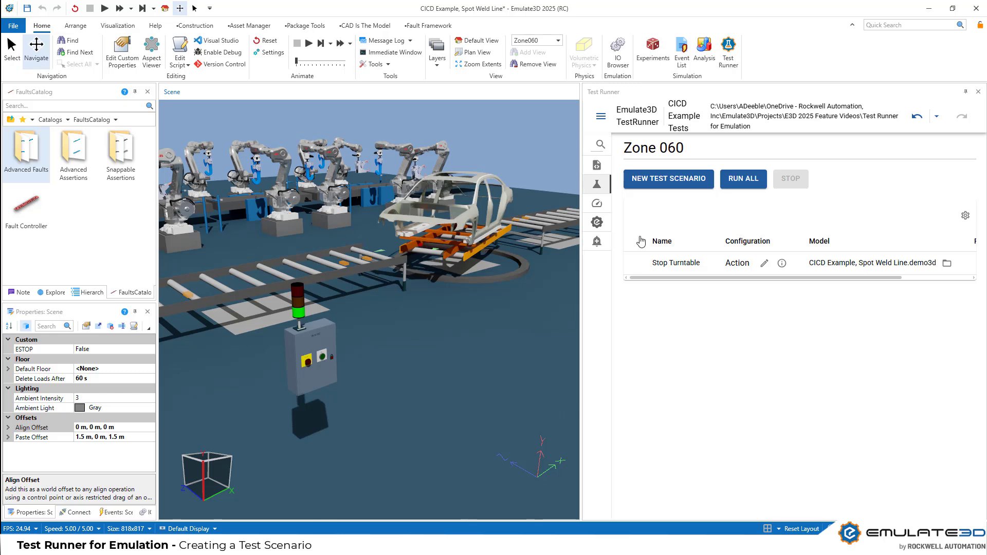
left_click_drag(793, 277, 862, 290)
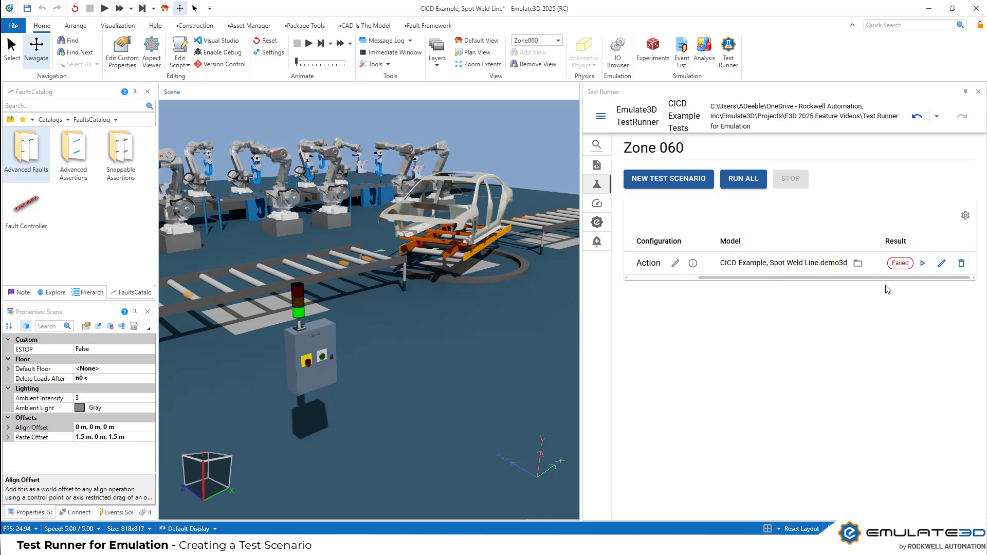
Inspect the Stop Turntable failure details, play and stop the simulation, then reset the model
left_click(901, 263)
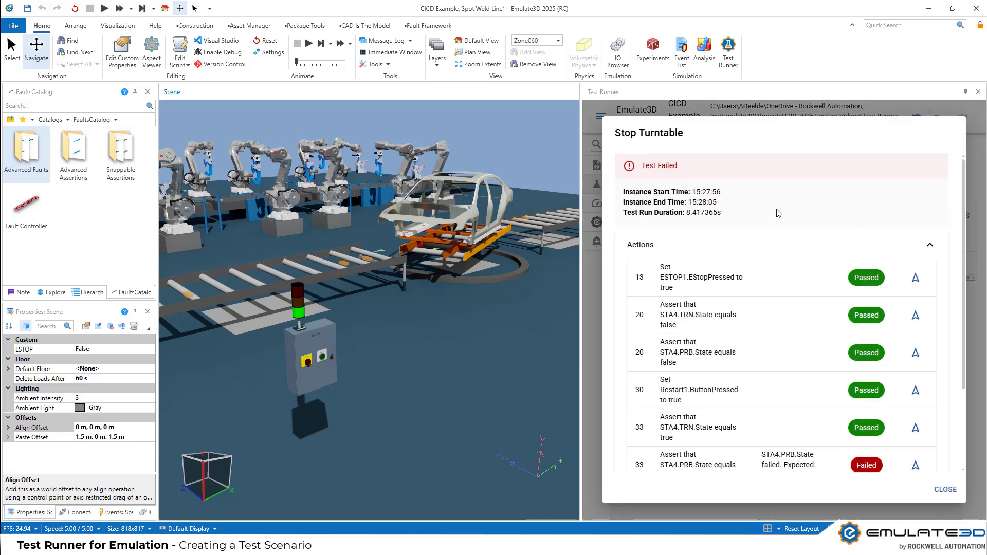
scroll(779, 259, "down", 2)
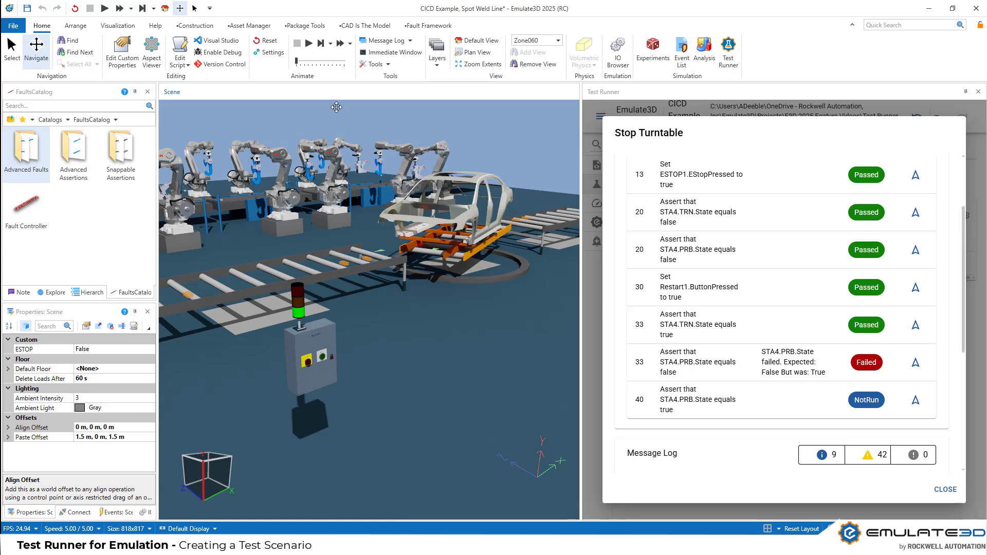
left_click(309, 44)
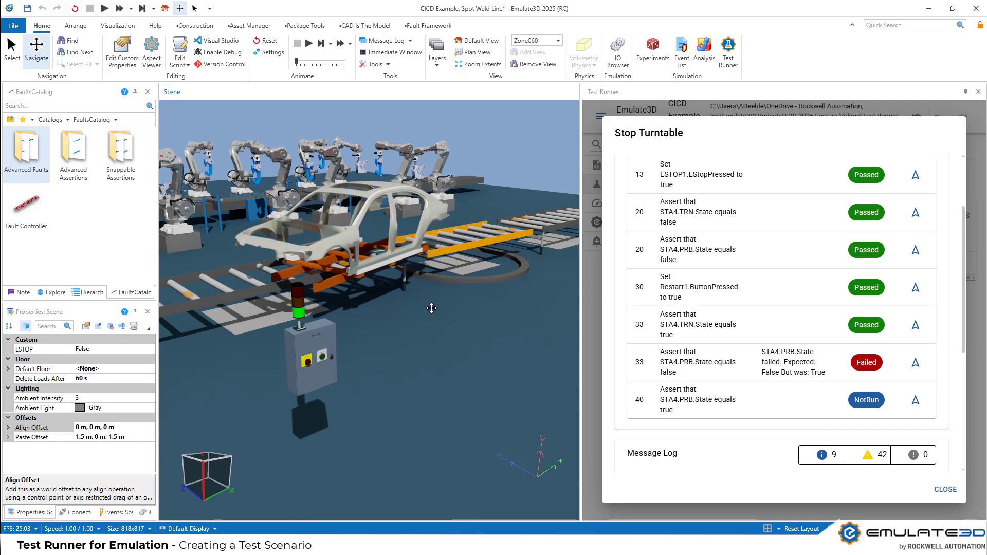
left_click(309, 43)
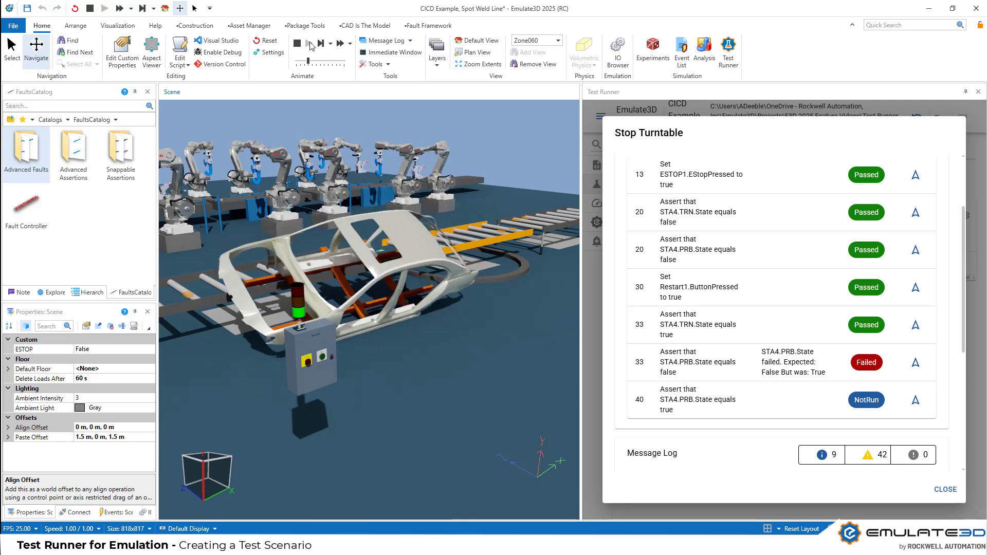
left_click(297, 43)
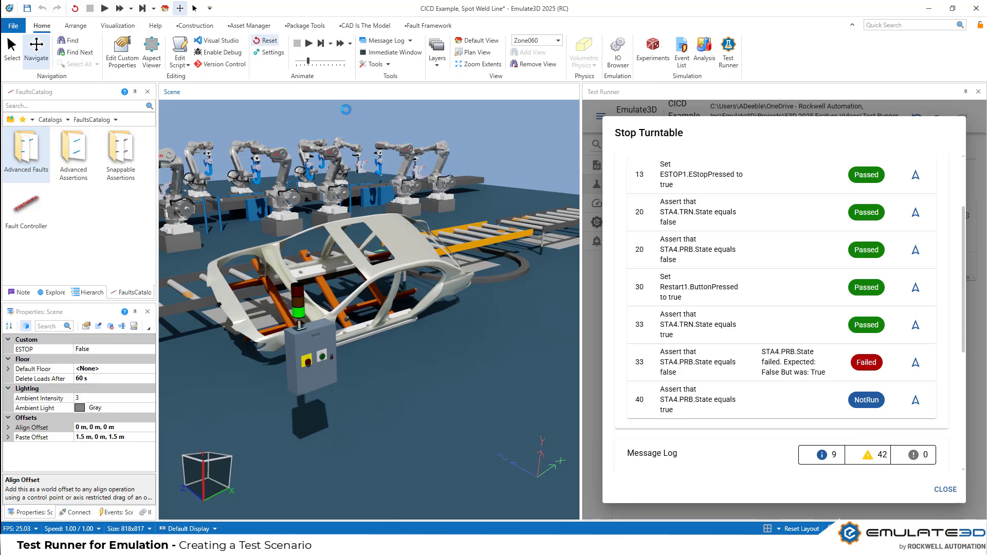
left_click(946, 490)
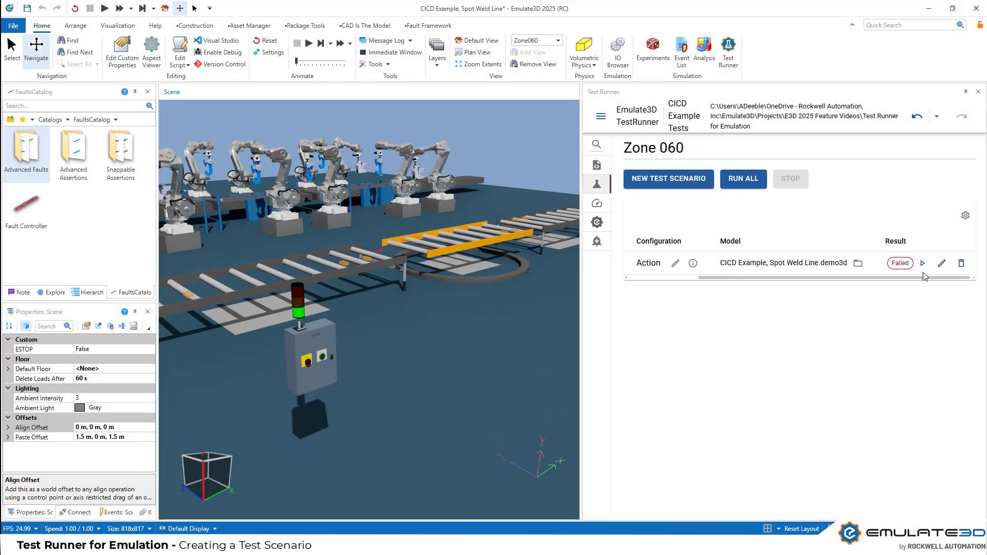
Rerun Stop Turntable and review its actions in the results dialog
left_click(923, 263)
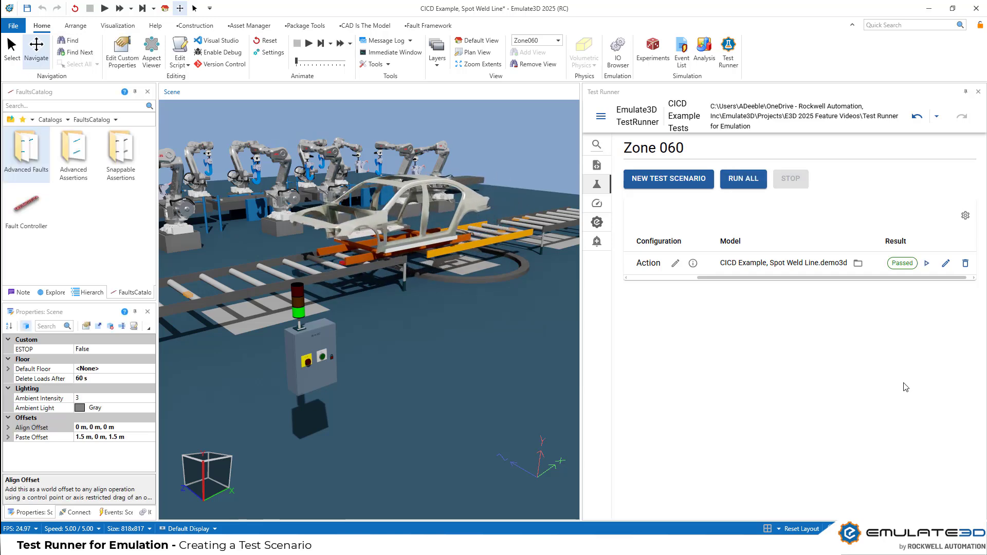
left_click(897, 265)
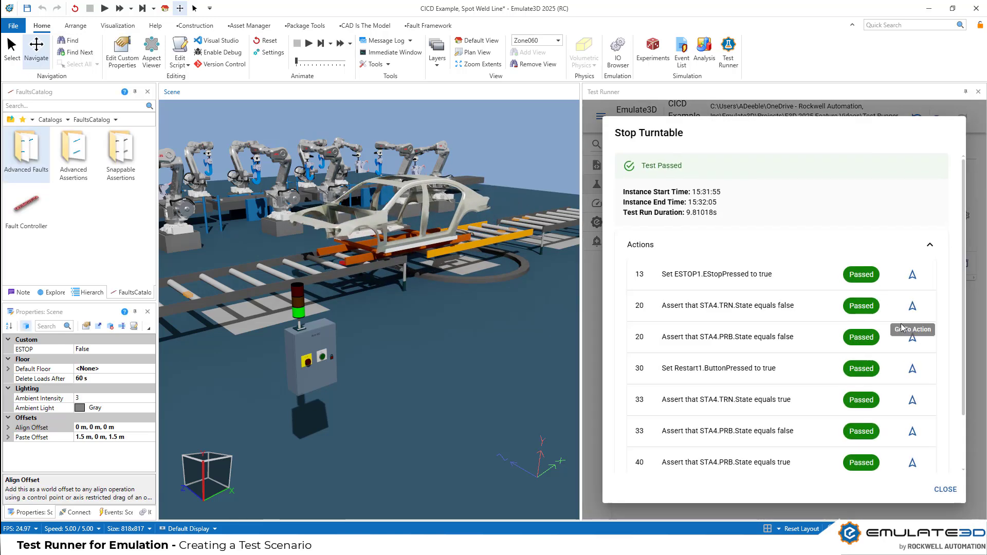
scroll(746, 398, "down", 2)
scroll(746, 399, "up", 1)
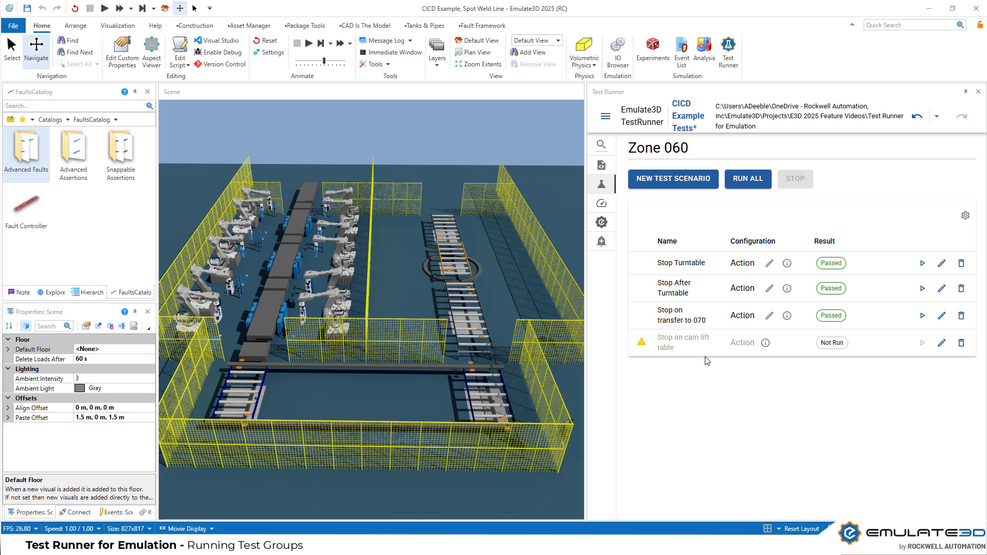
Create Actions 1 for Stop on cam lift table, based on EStop on Turntable, with the ESTOP1 press at 44
left_click(942, 343)
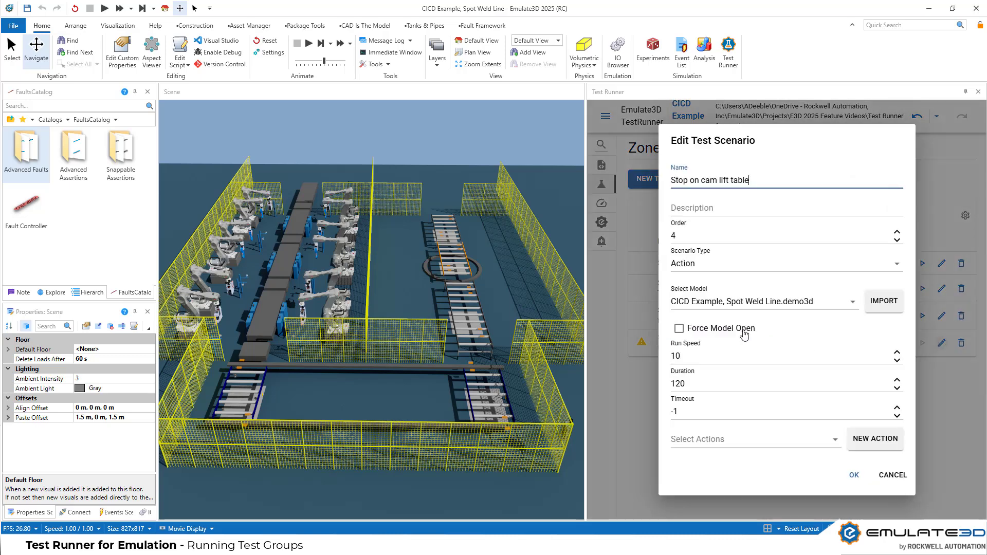
left_click(862, 440)
left_click(855, 476)
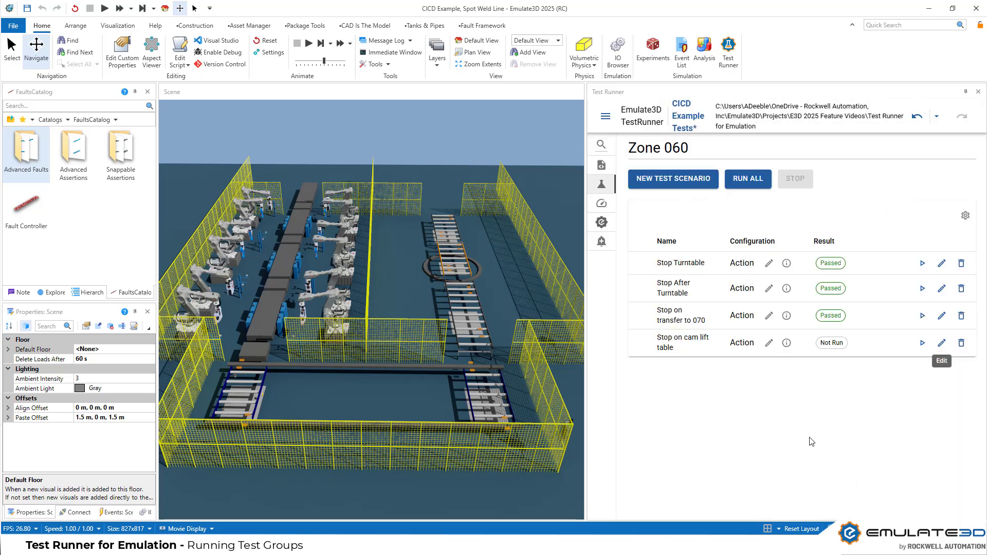
left_click(769, 343)
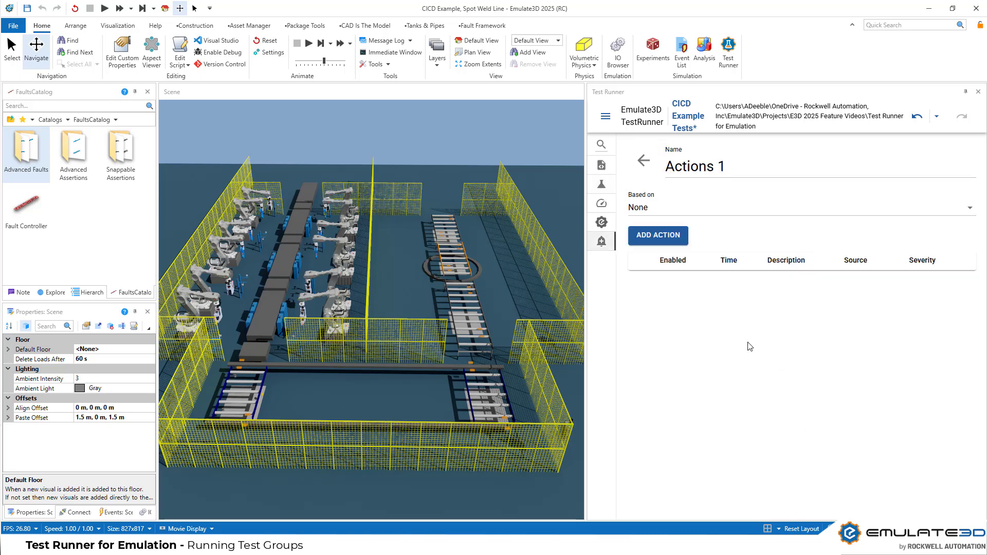
left_click(674, 213)
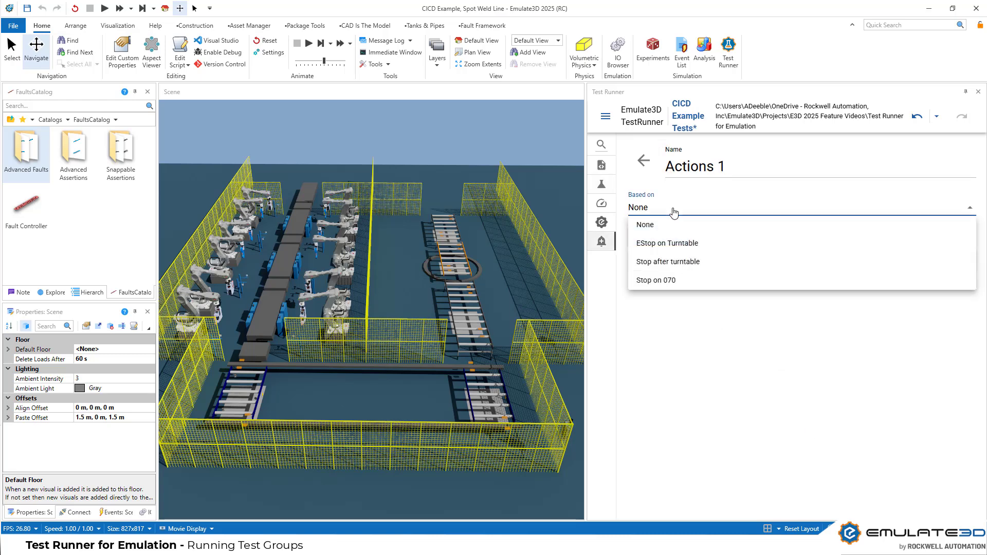
left_click(681, 243)
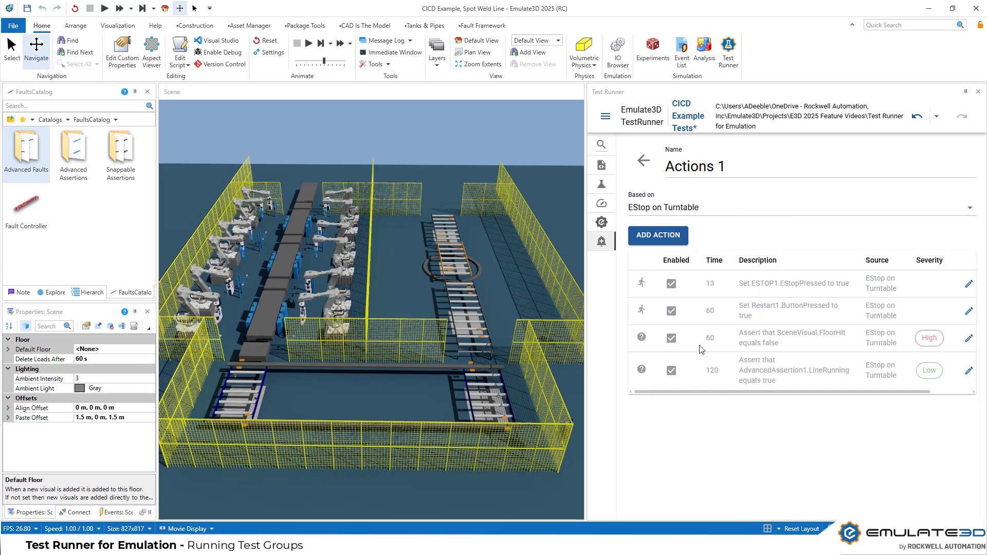
left_click(968, 287)
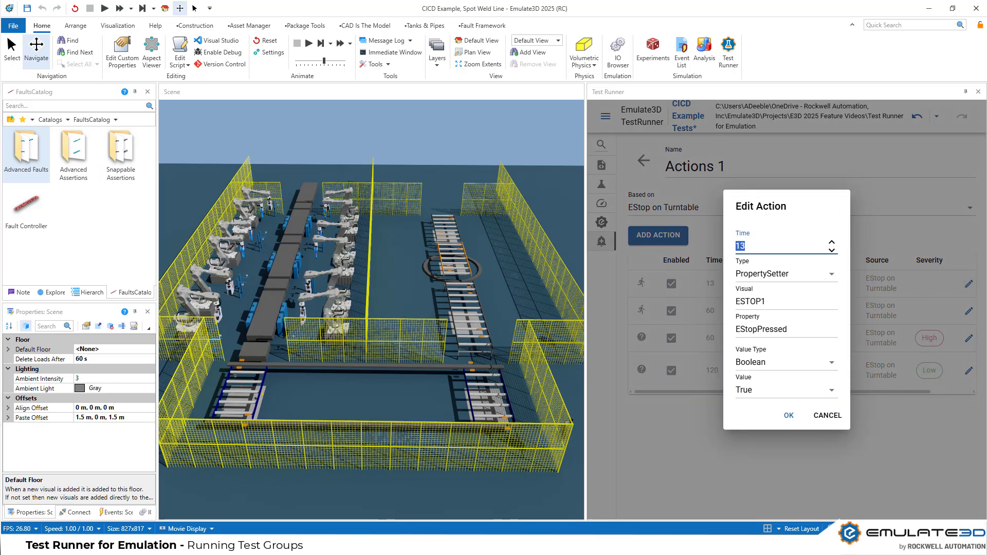
type("44")
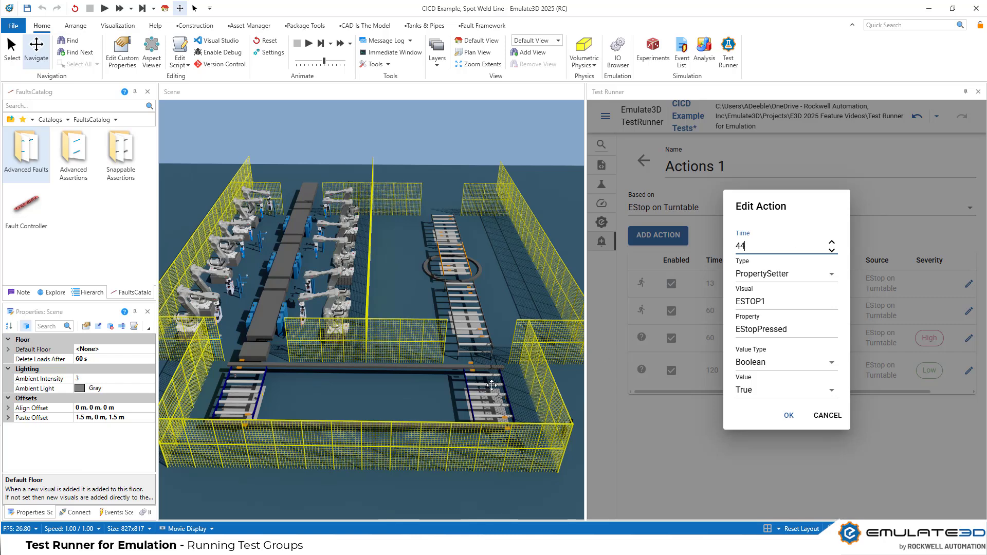
left_click(789, 416)
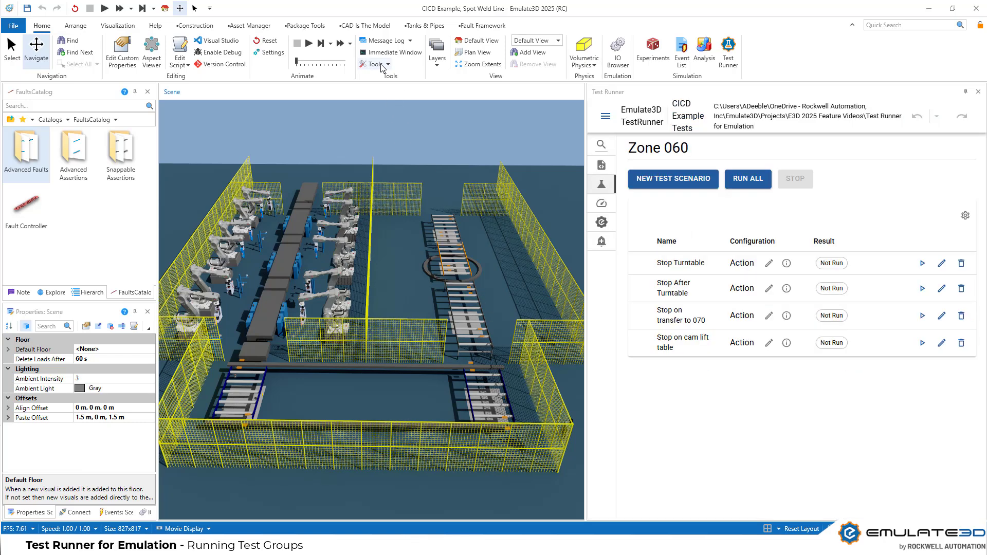
Open a second view window showing the Zone060 control box, then run all Zone 060 scenarios
left_click(374, 63)
left_click(410, 364)
left_click_drag(371, 233, 128, 81)
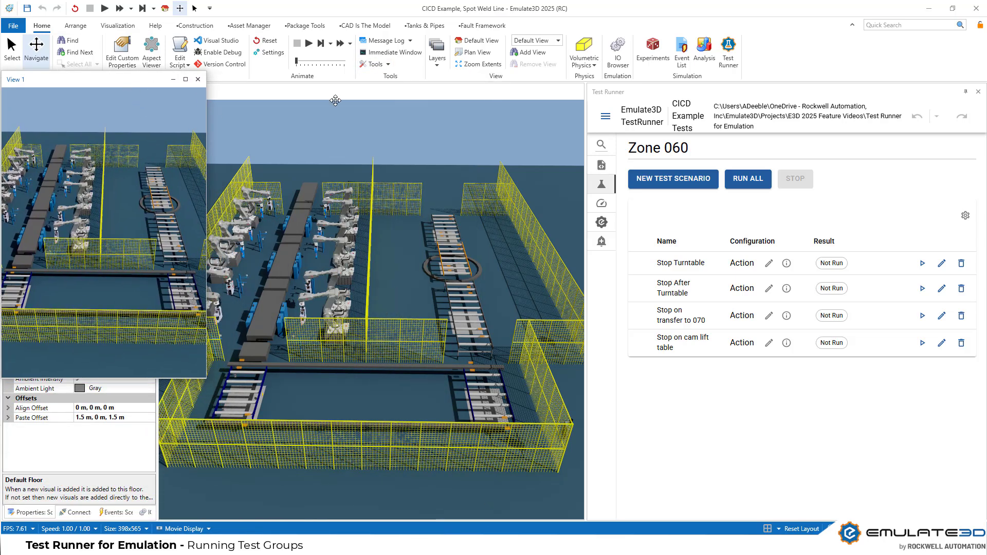
left_click(559, 41)
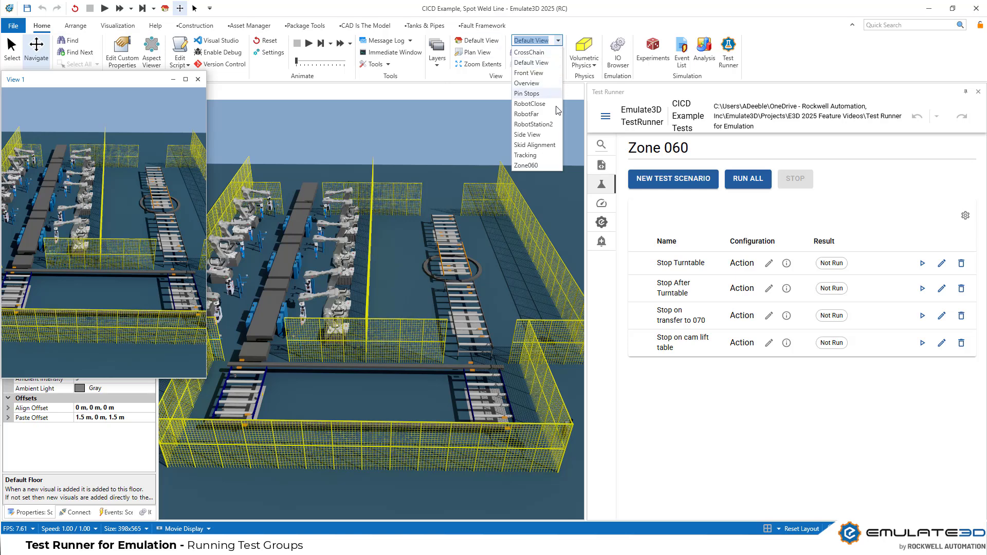
left_click(526, 165)
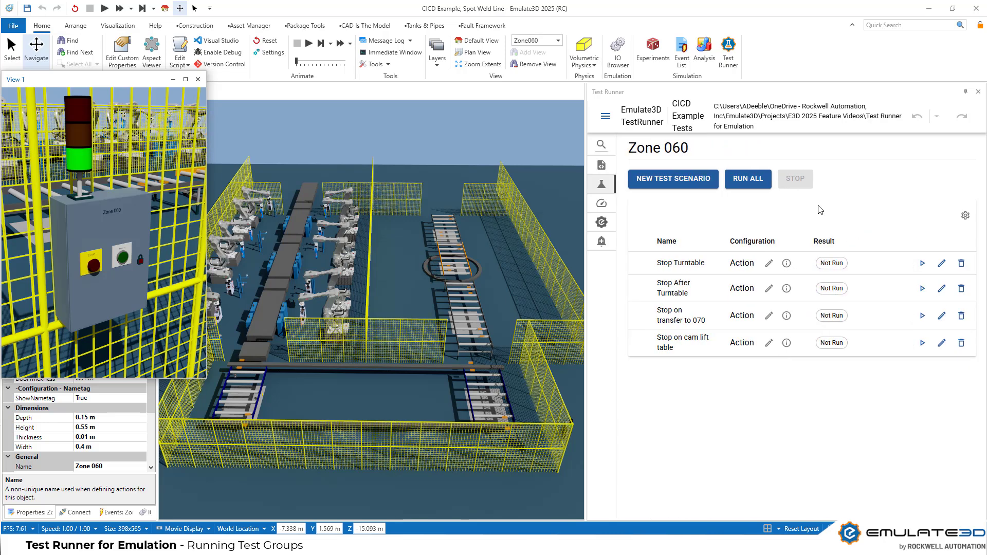
left_click(755, 185)
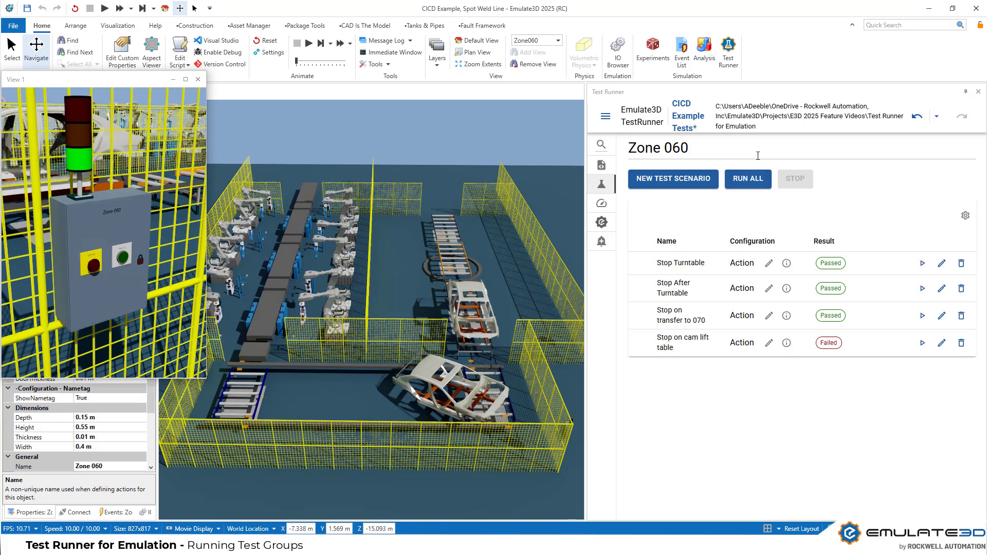
Open the failure details of Stop on cam lift table
left_click(829, 343)
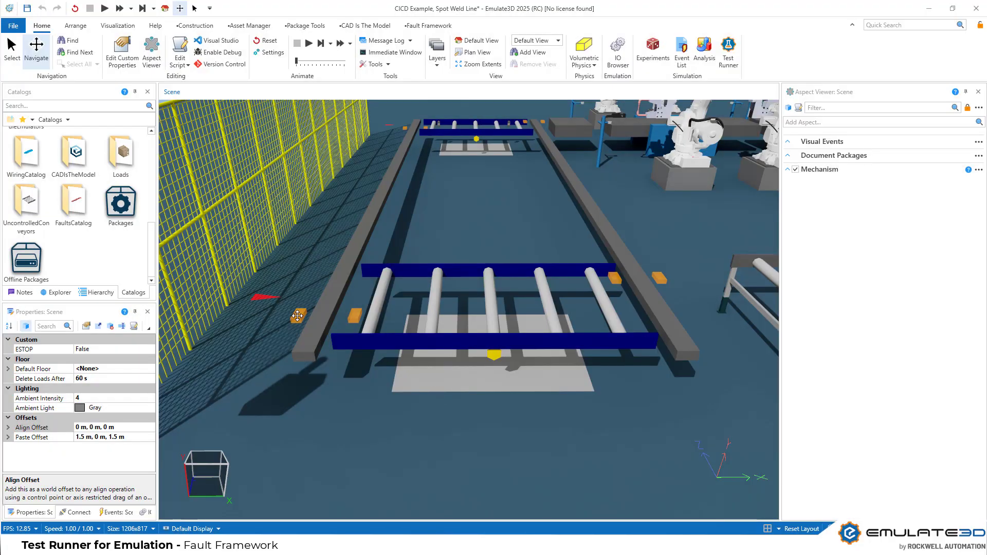
Give sensor PX1 an enabled DigitalForceLowFault named ProxFail, then return to Home and run
left_click(297, 315)
key("Escape")
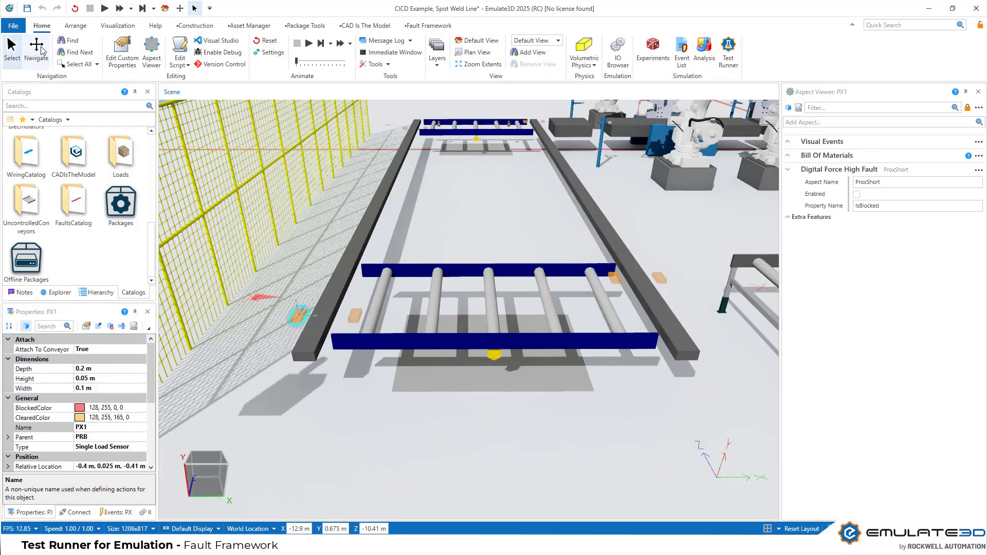
left_click(430, 26)
left_click(12, 57)
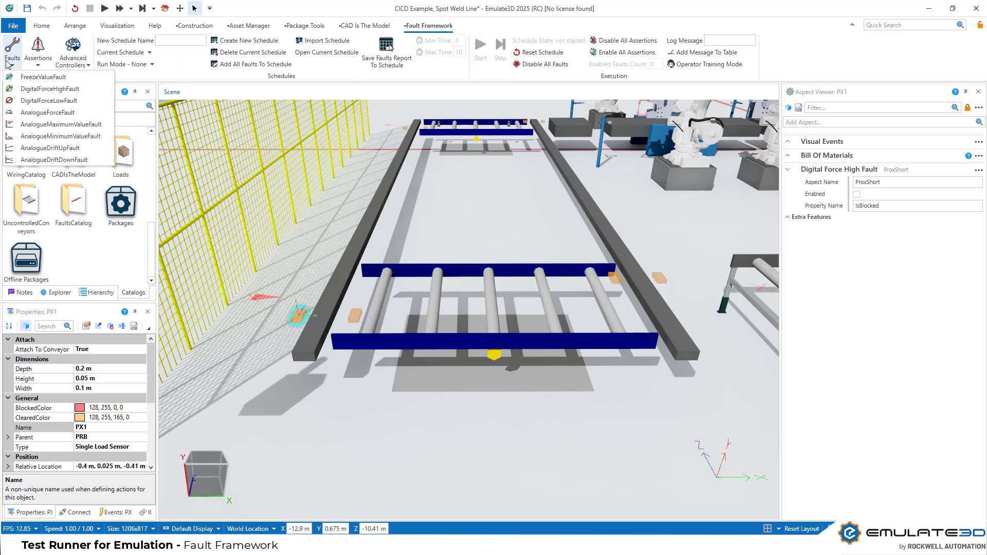
left_click(31, 100)
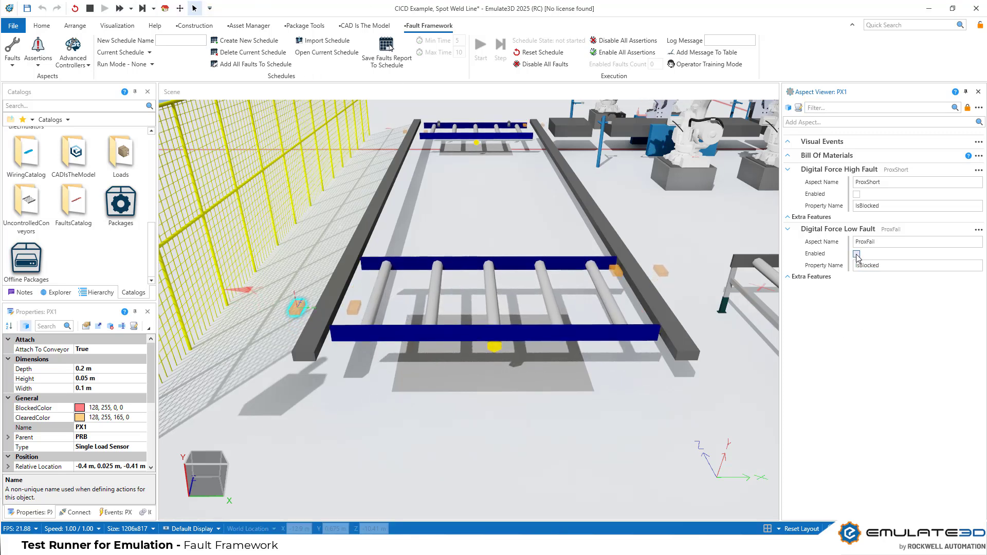
left_click(42, 25)
left_click(37, 46)
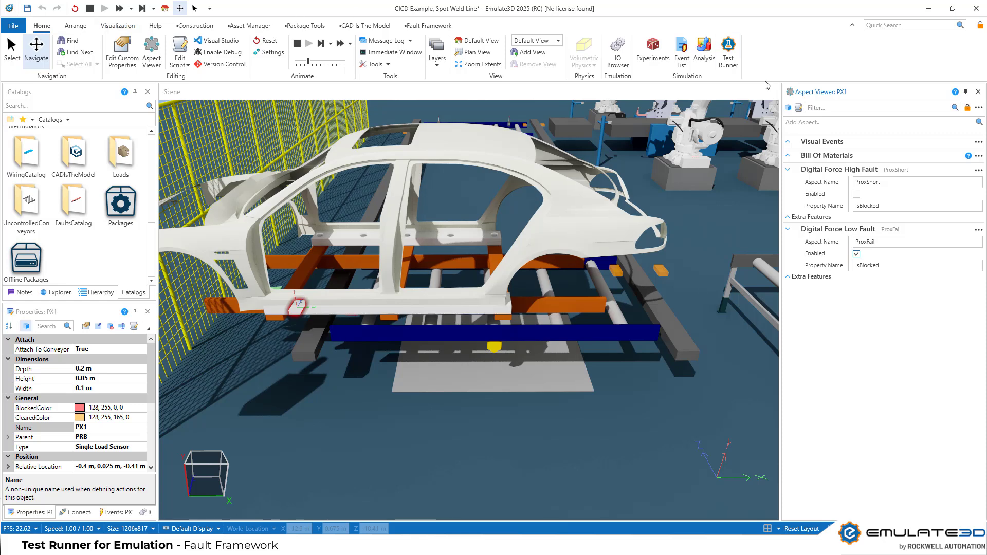
Select buffer tank BT701 to show its Analogue Force Fault and Analogue Drift Up Fault
left_click(857, 254)
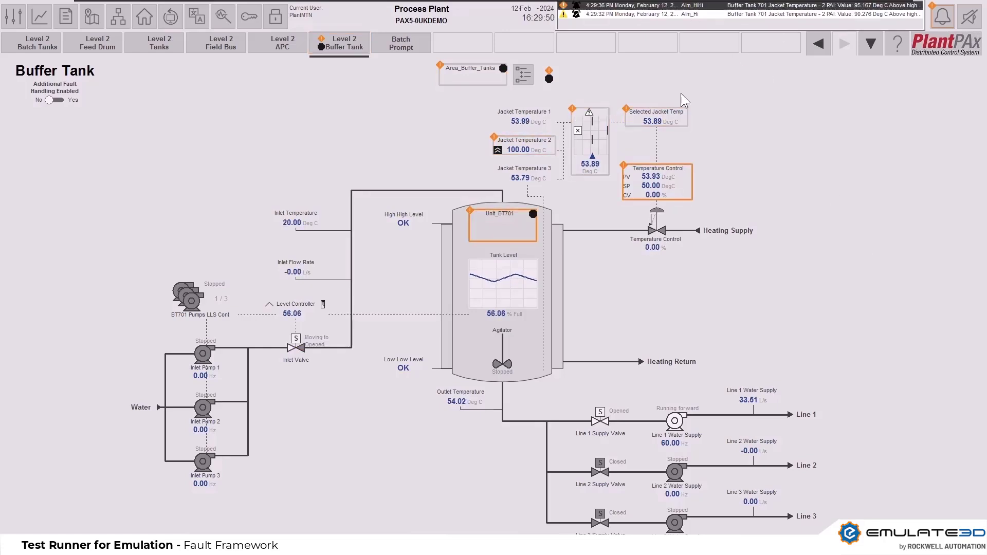
Open the faceplate for the buffer tank's alarmed Jacket Temperature 2 indicator
left_click(596, 145)
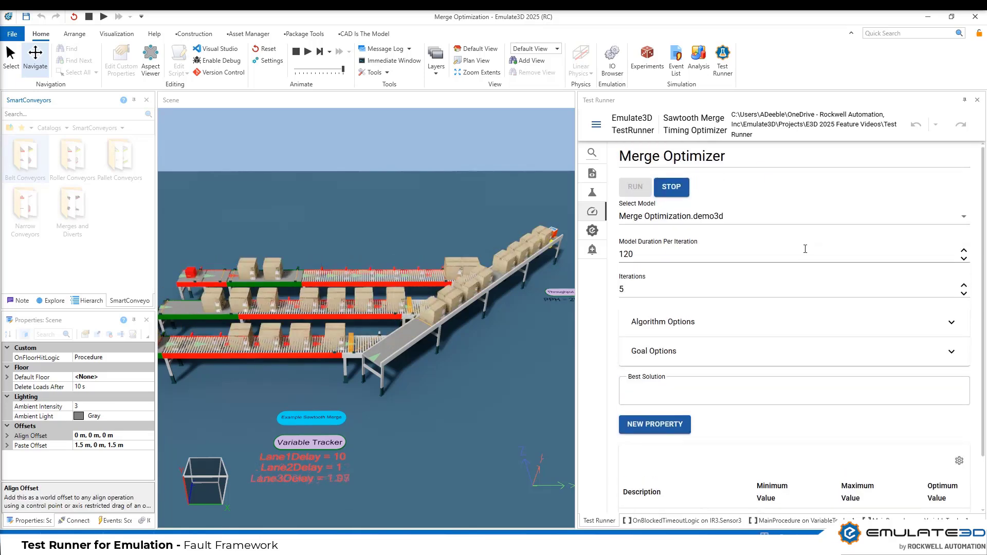
Check the optimizer results (best 80; delays 10, 1, 2), then reset the merge model at a new speed
scroll(805, 249, "down", 1)
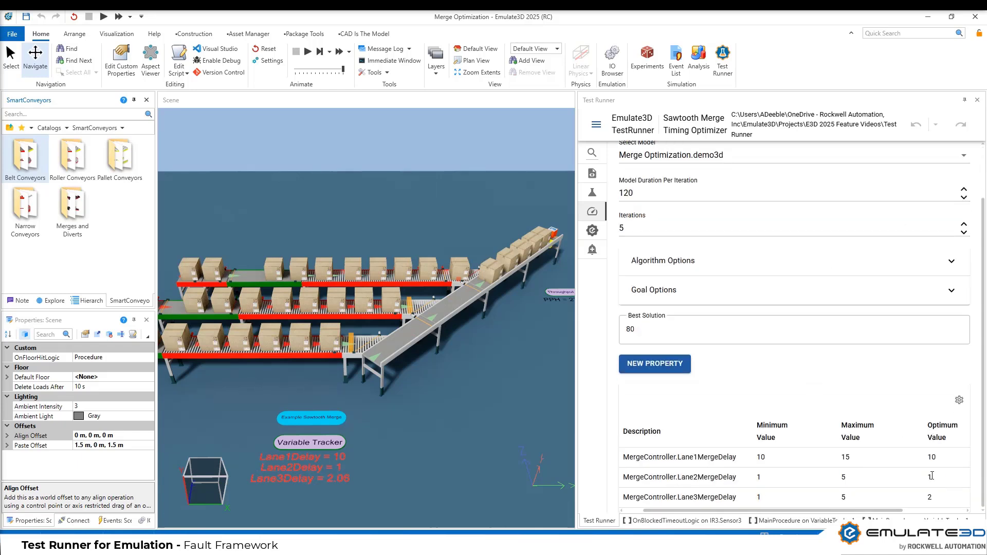
left_click_drag(881, 509, 873, 516)
left_click(268, 49)
left_click(349, 52)
left_click(360, 129)
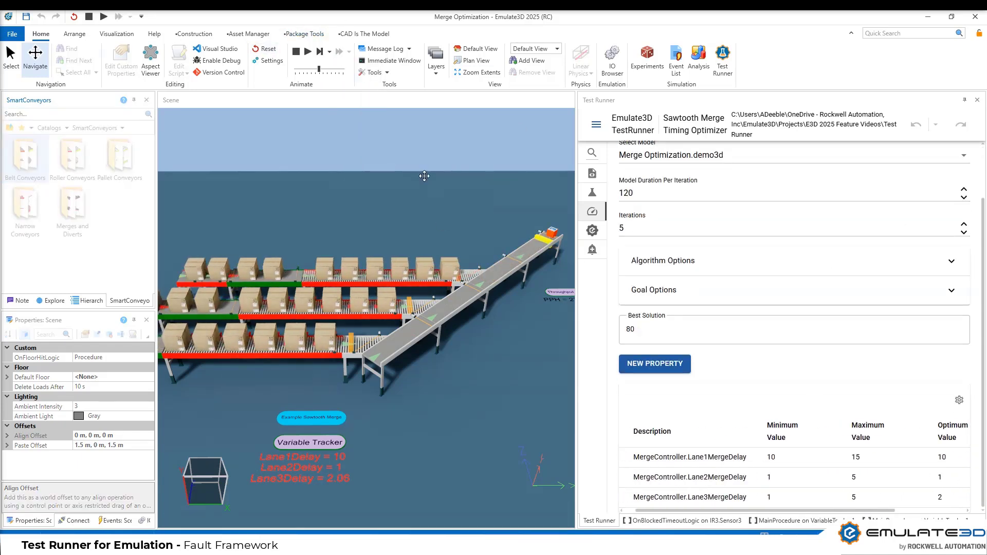